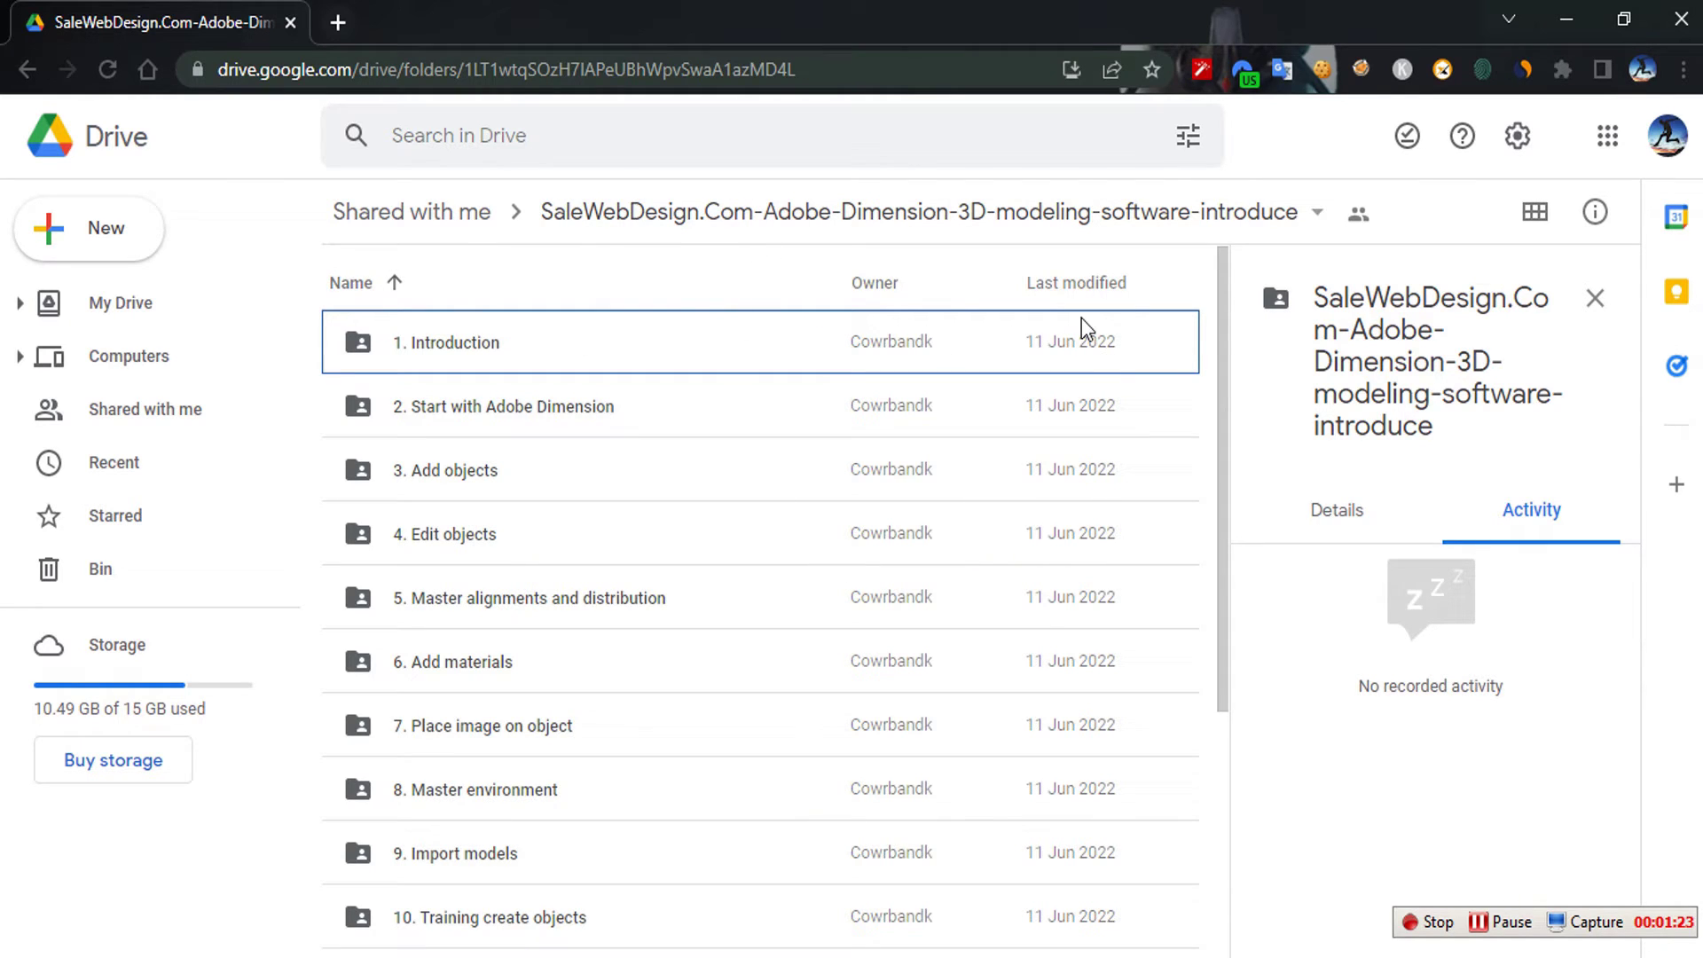
# - Search 'drive pc', start the Drive for desktop download, and close the download tab
pyautogui.click(338, 22)
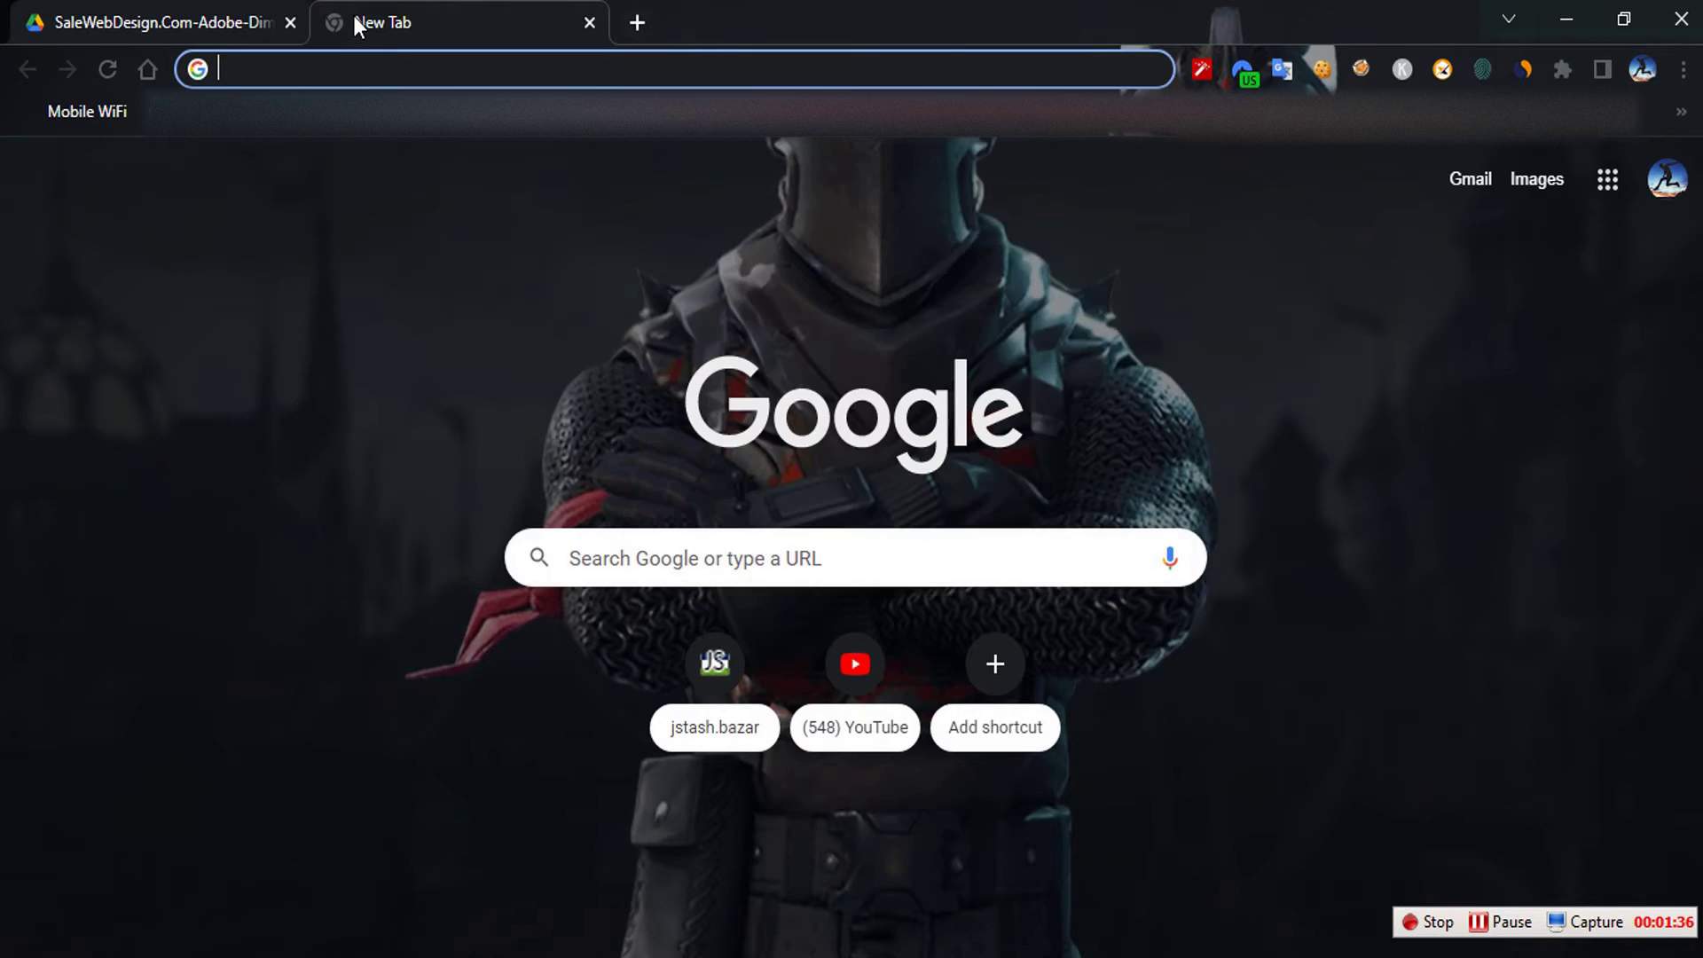
pyautogui.write('drive pc')
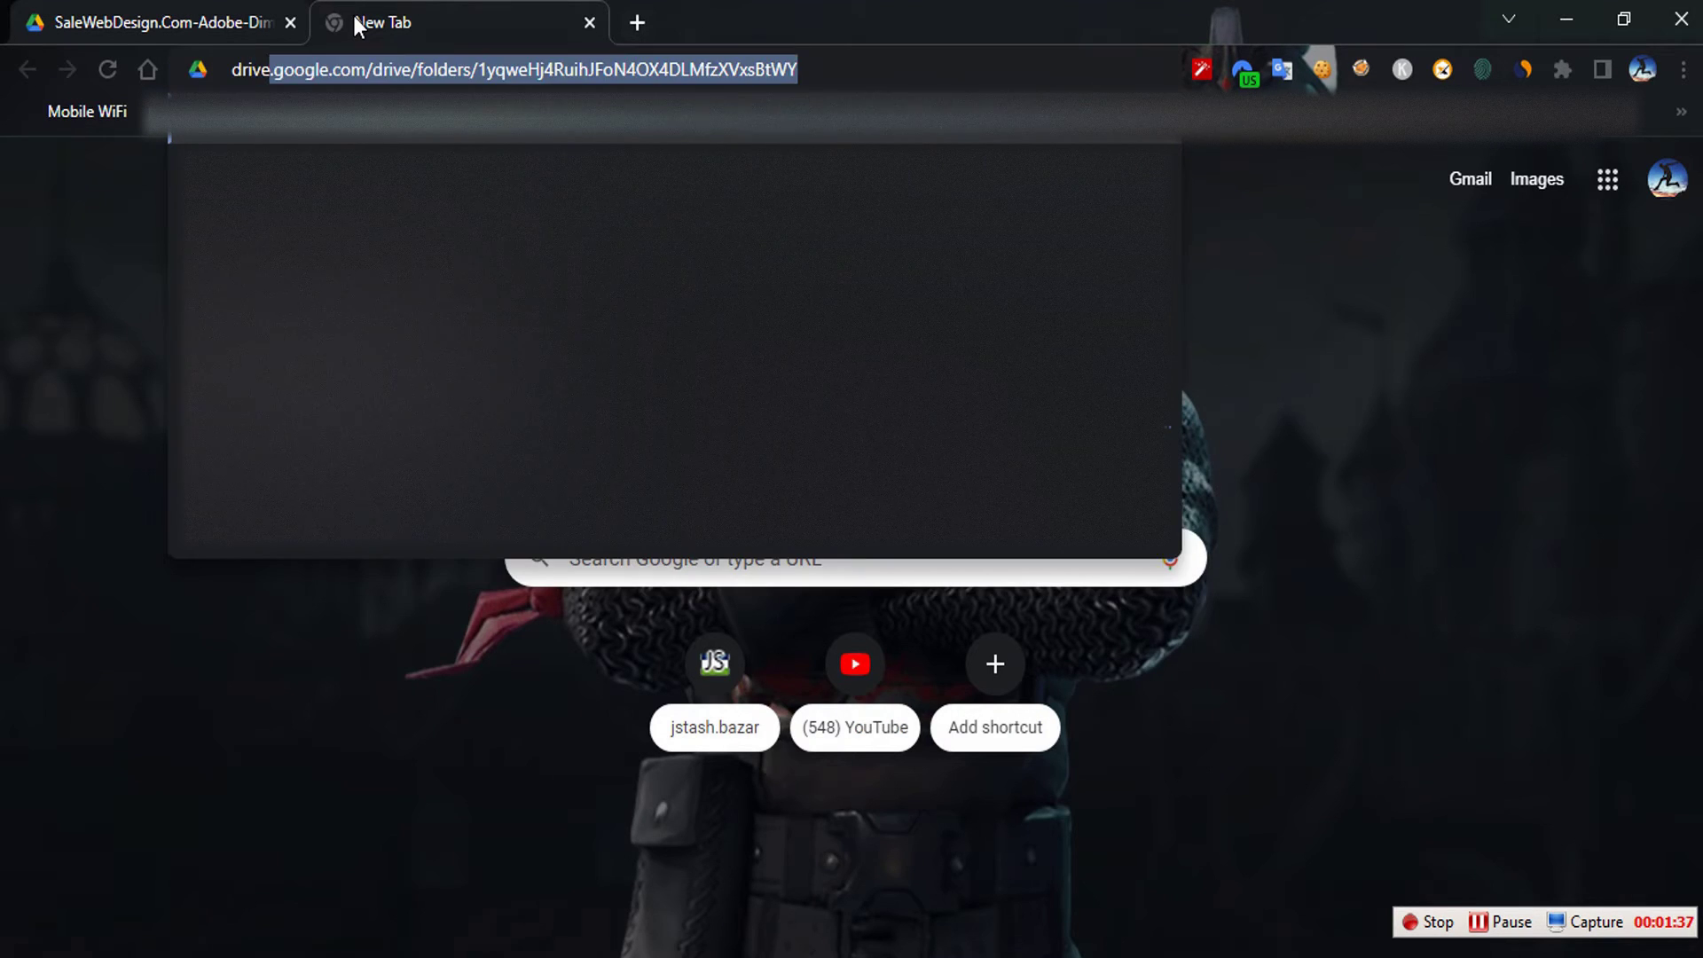
pyautogui.press('Return')
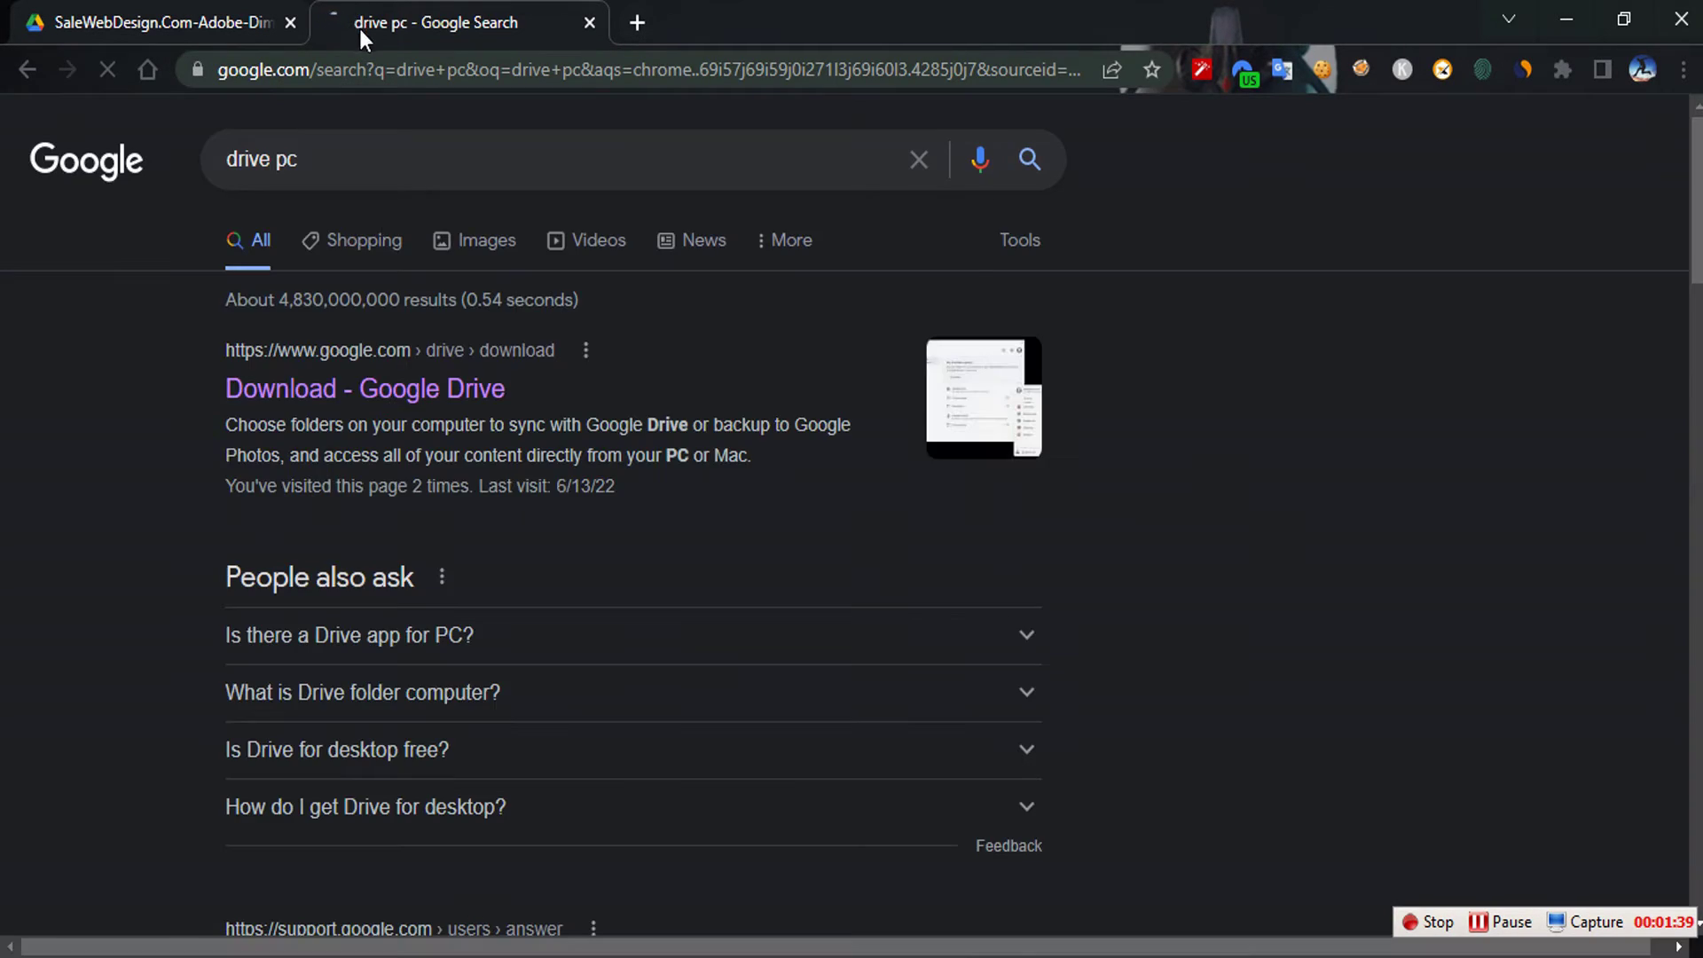
pyautogui.click(409, 397)
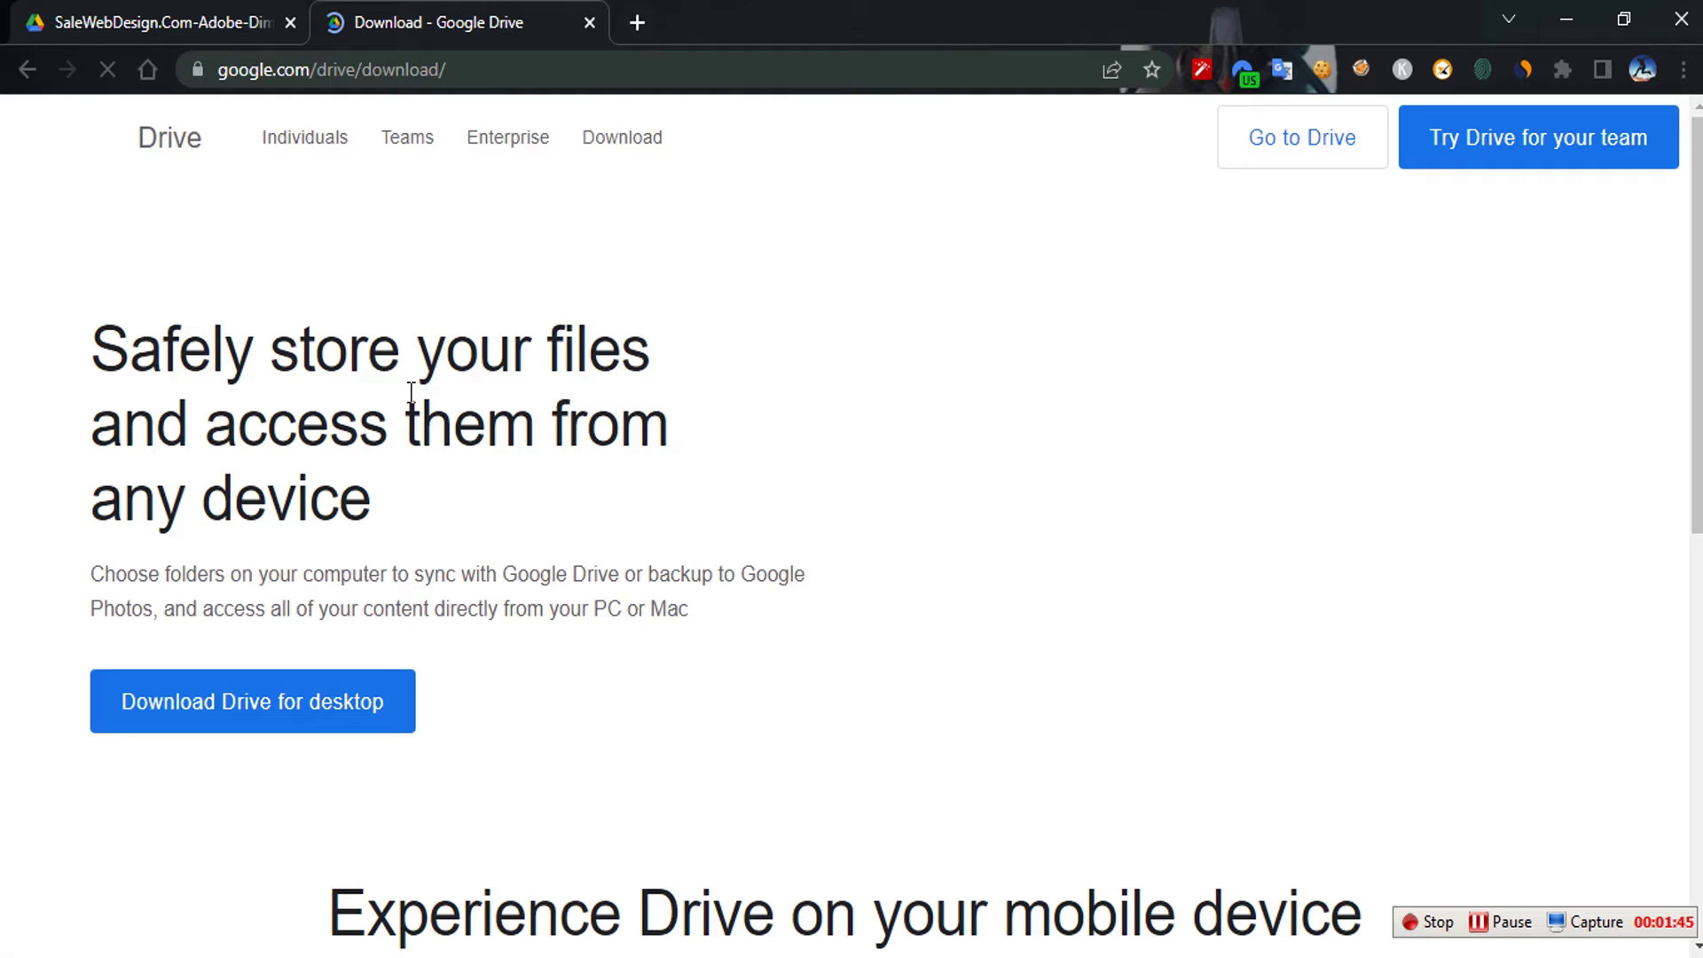
pyautogui.scroll(-4, 635, 438)
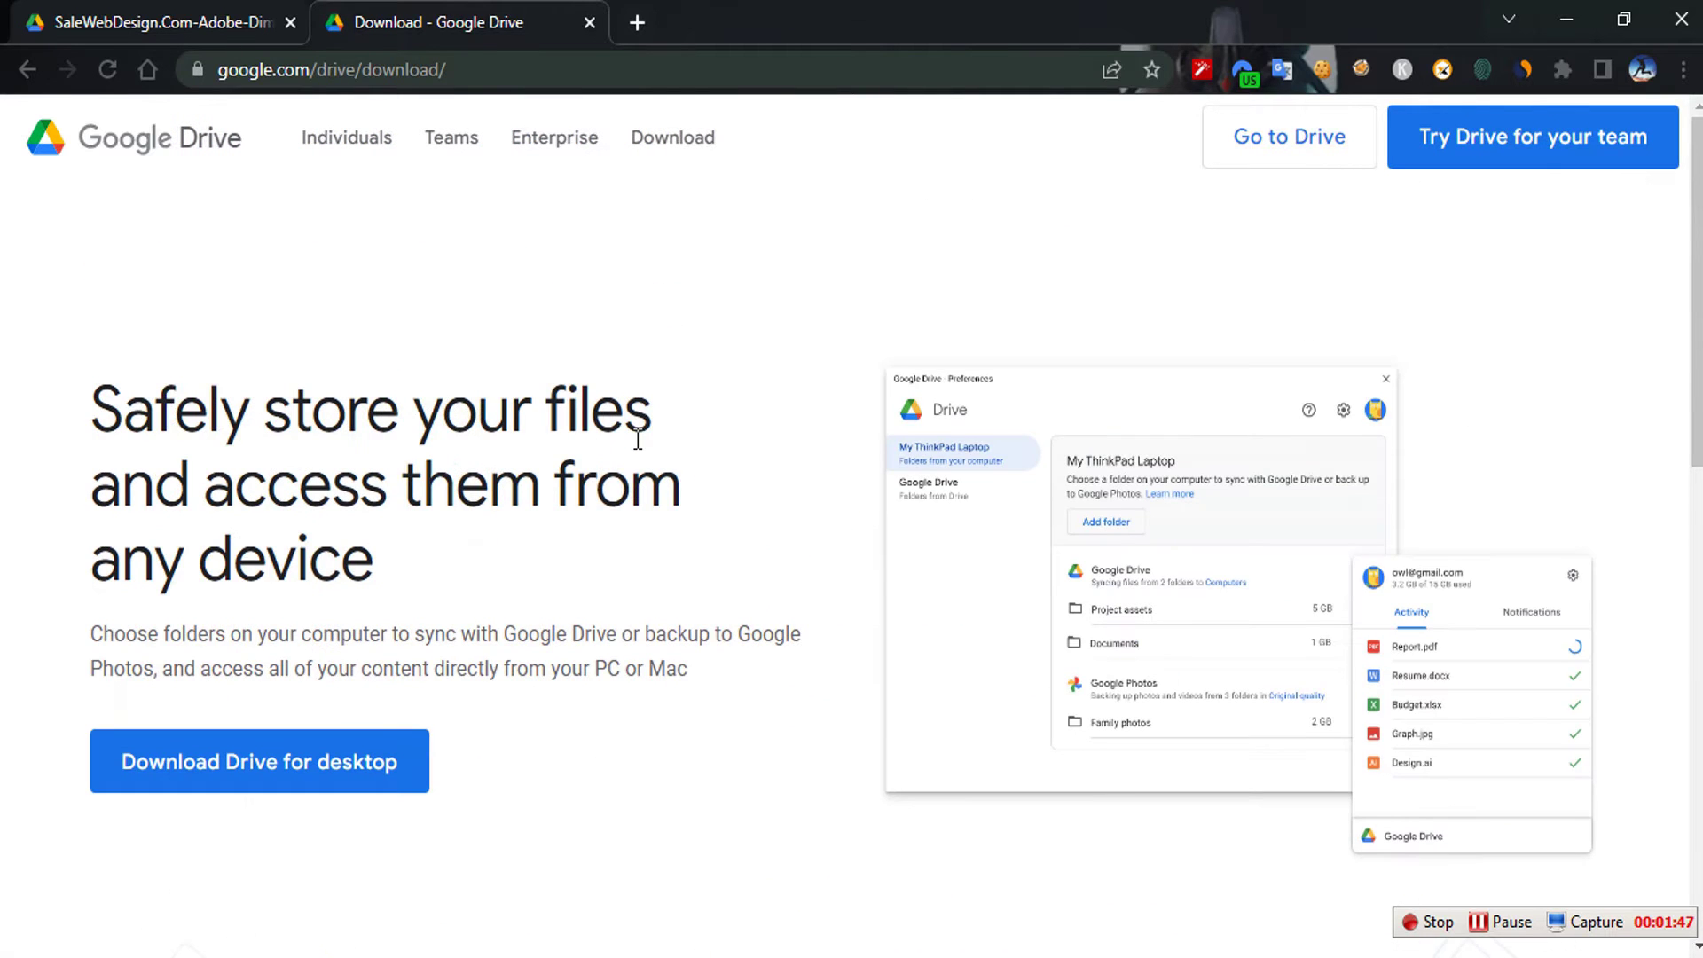
pyautogui.scroll(-5, 637, 439)
pyautogui.scroll(6, 637, 438)
pyautogui.click(283, 786)
pyautogui.hotkey('ctrl', 'w')
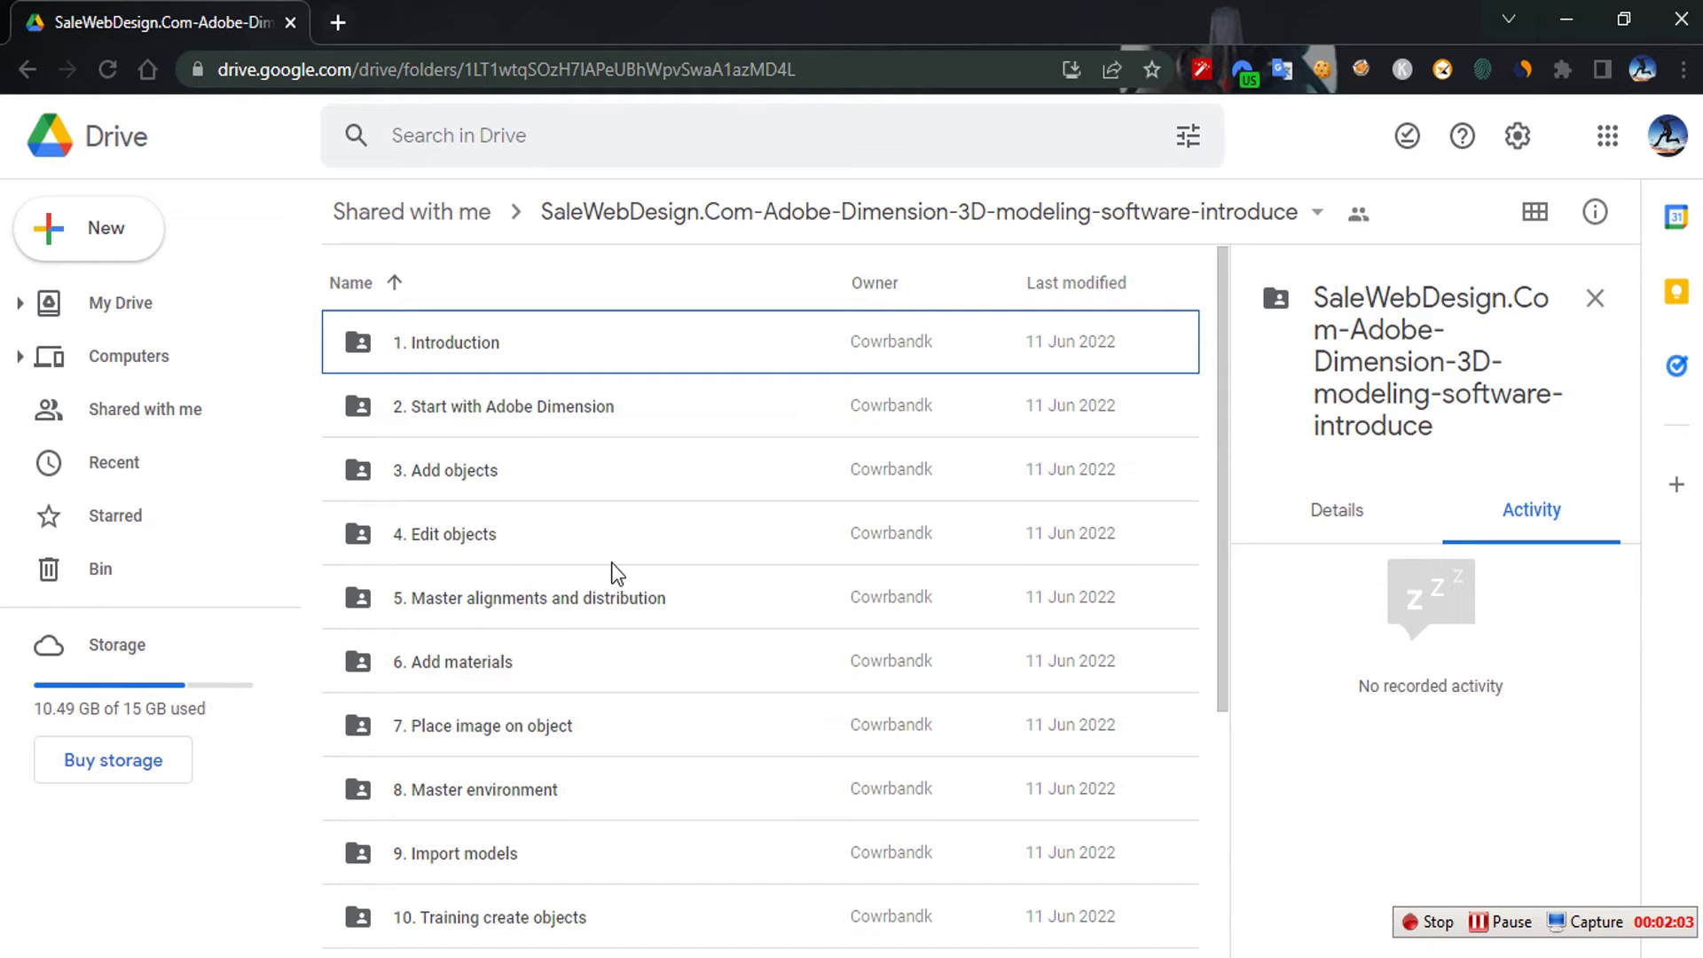
# - Add a shortcut to the Adobe Dimension course folder in My Drive's AAA Udemy courses folder
pyautogui.click(689, 233)
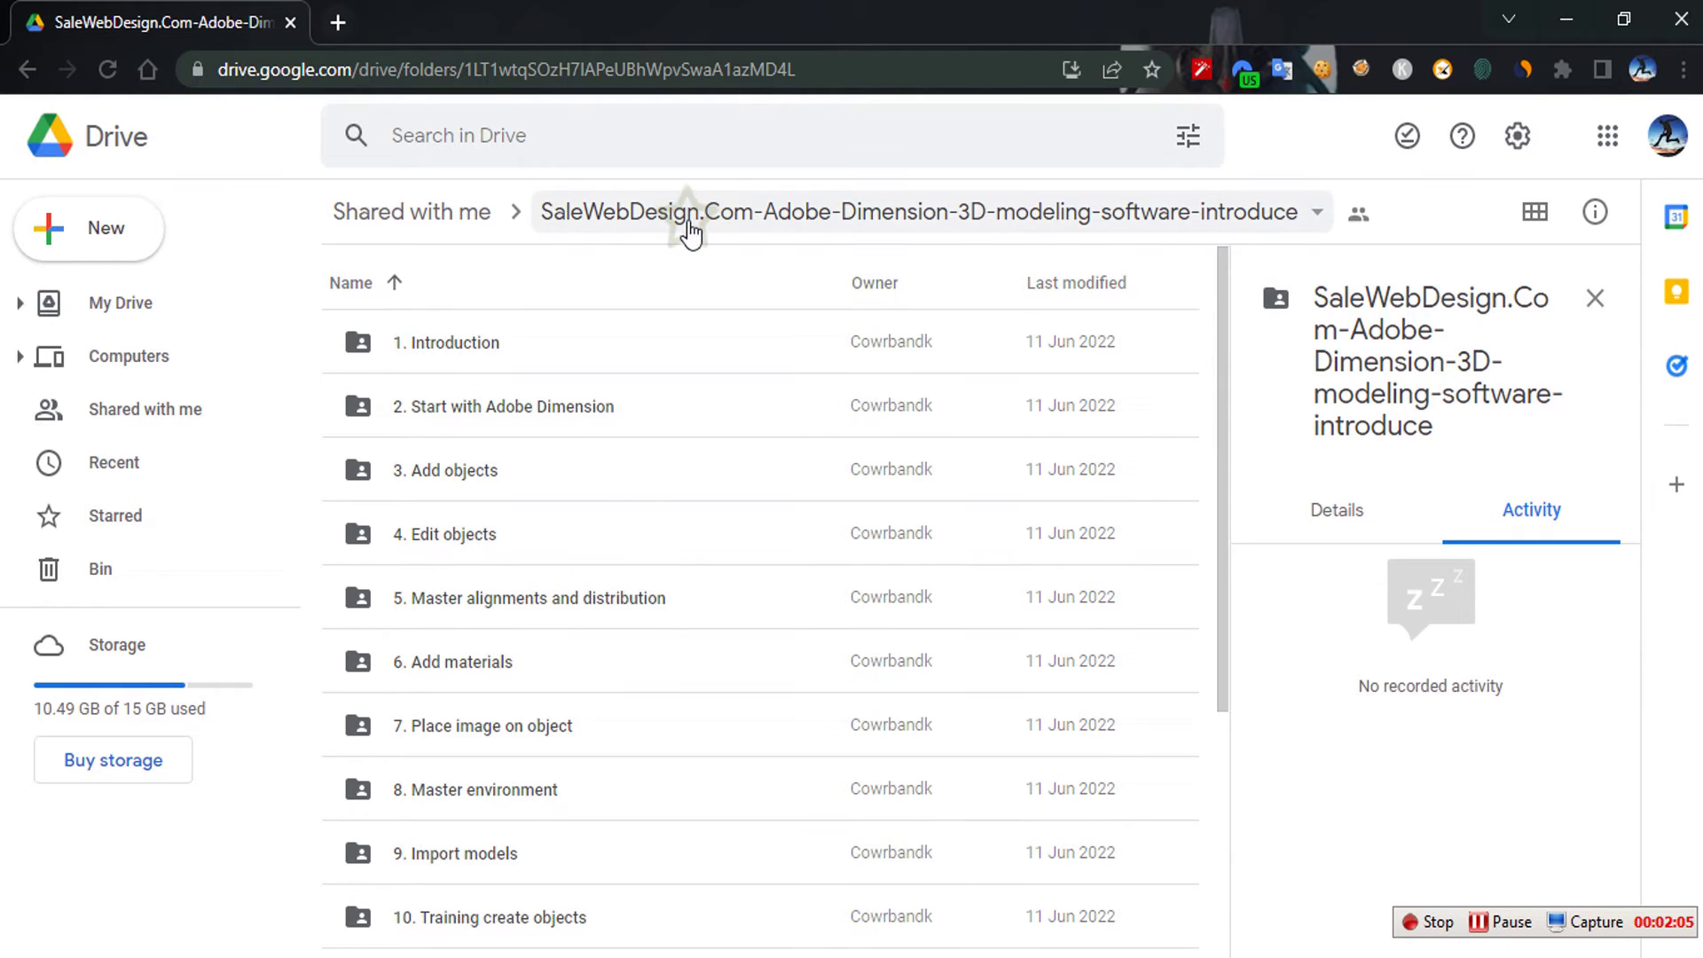
pyautogui.moveTo(679, 301)
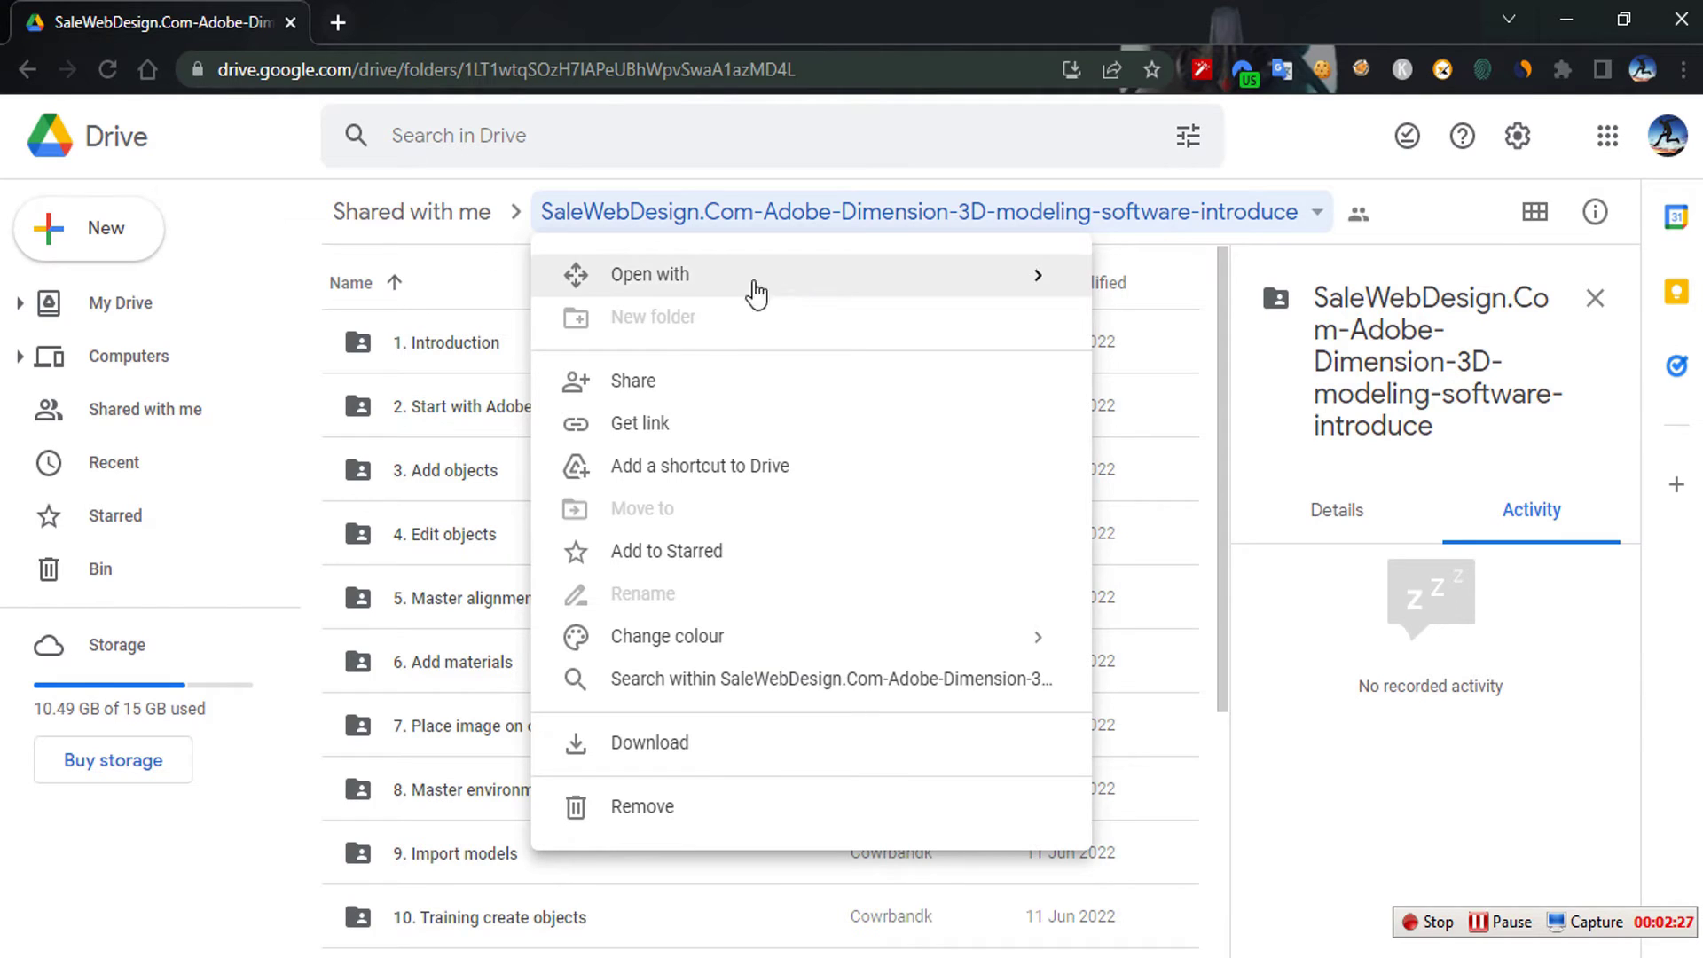
pyautogui.click(669, 479)
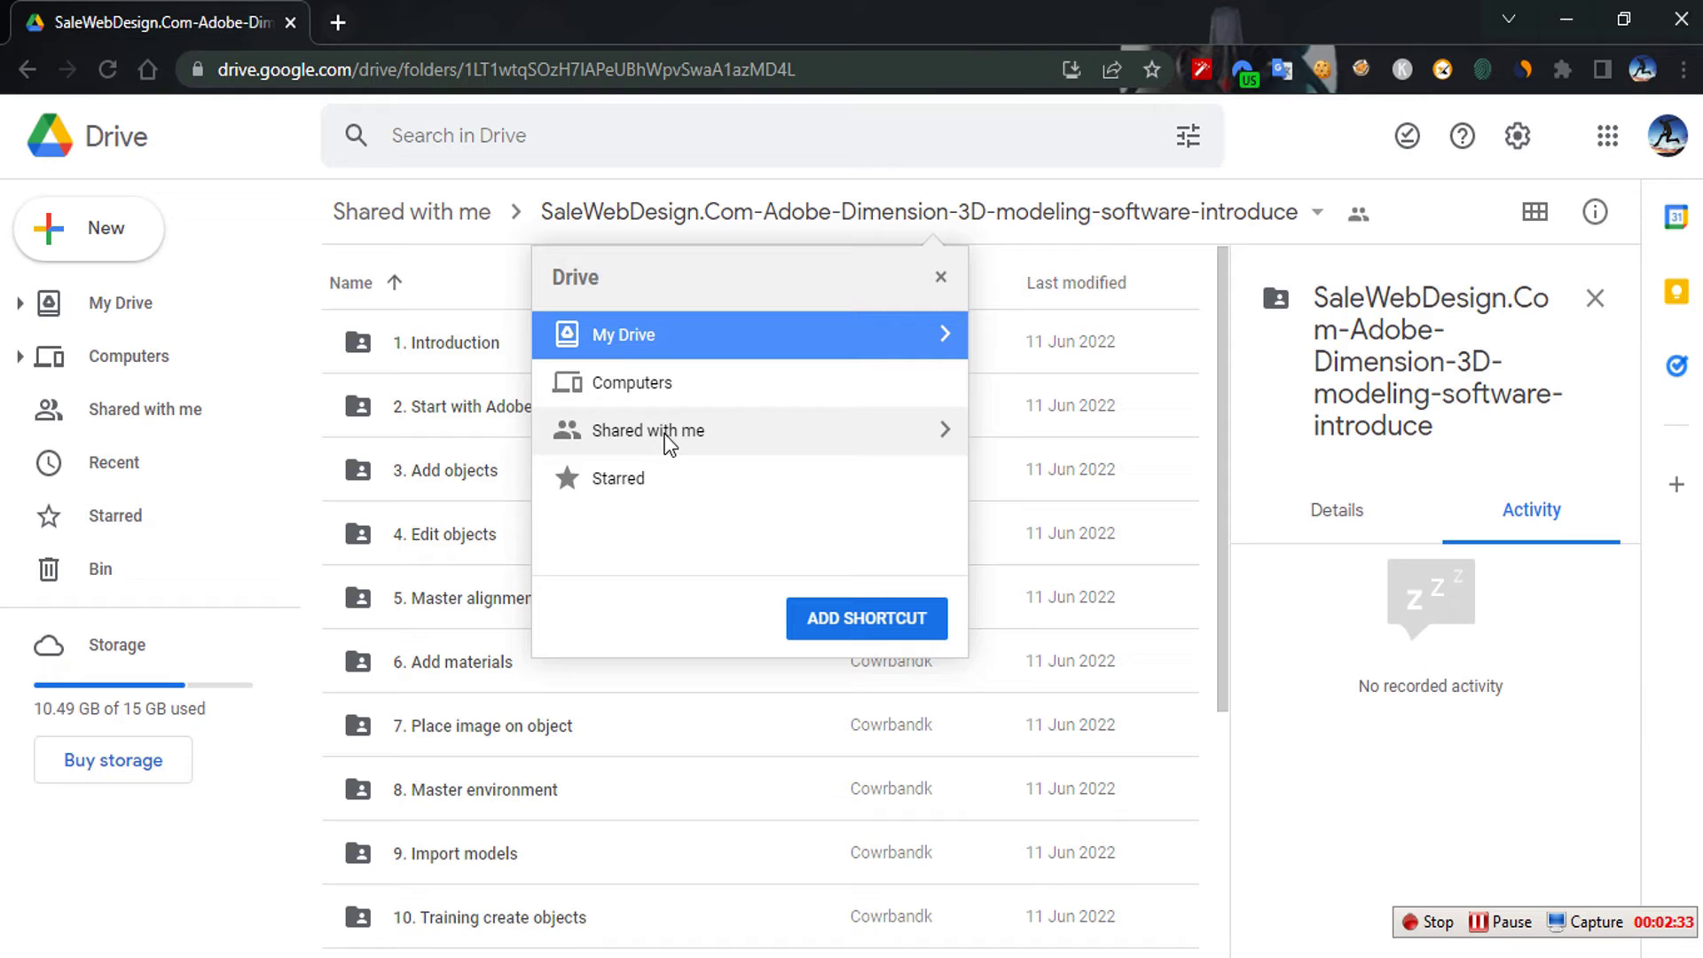
pyautogui.click(944, 336)
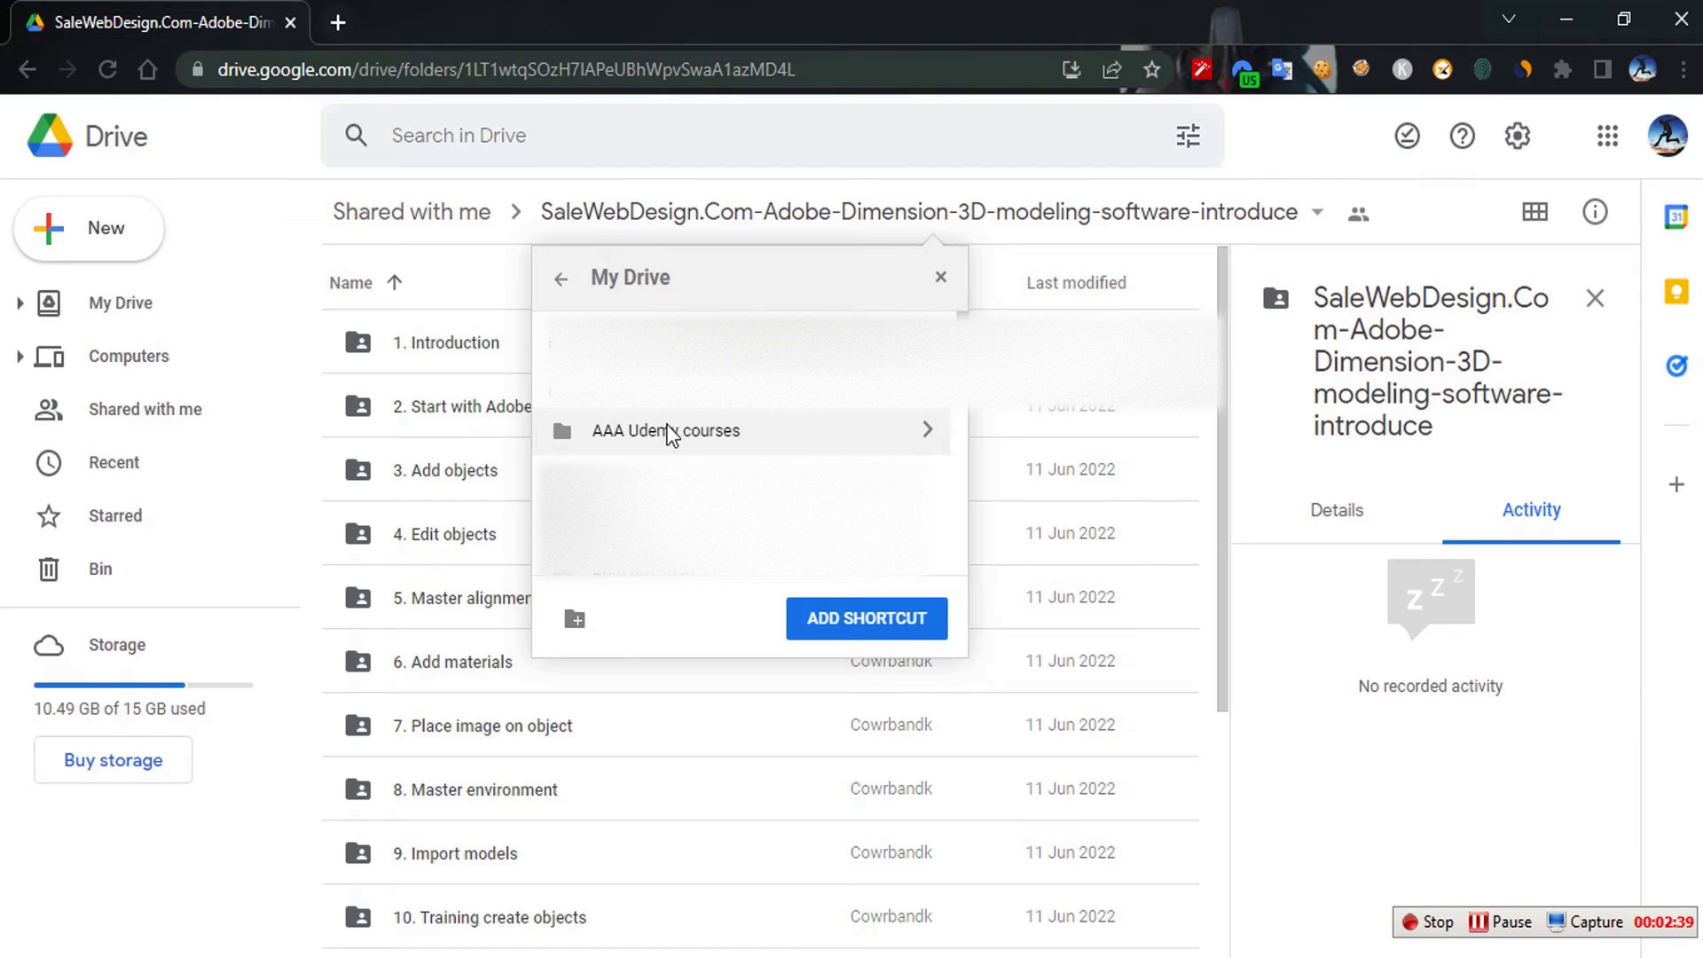
pyautogui.click(668, 432)
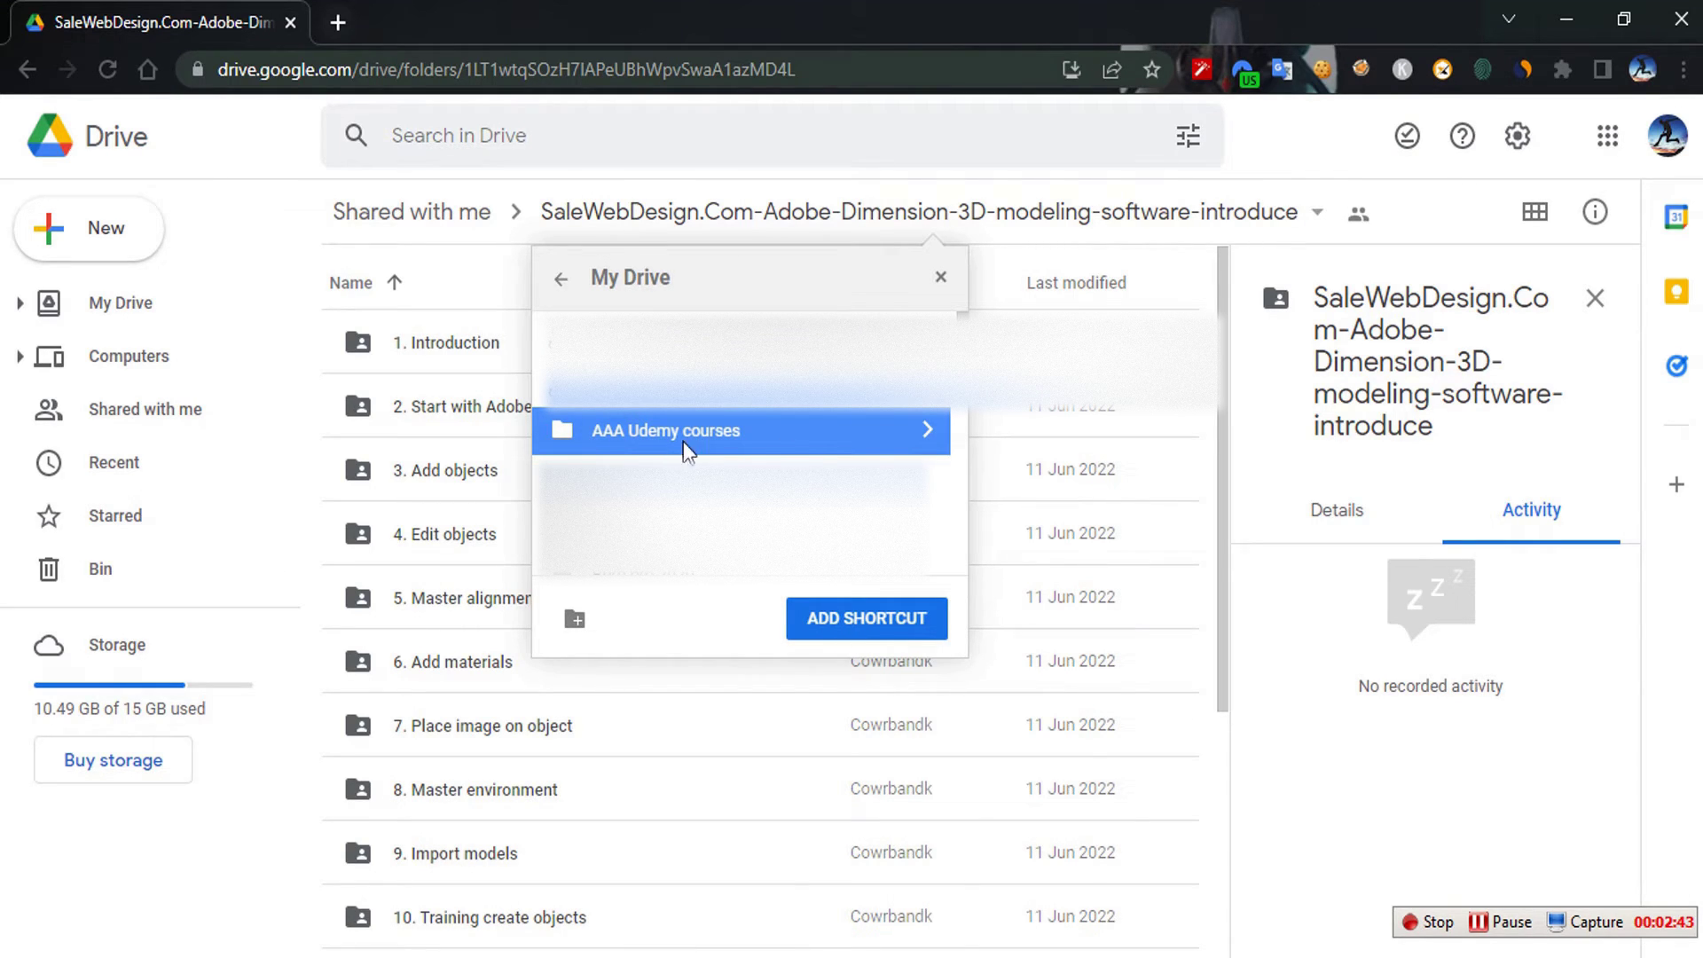
pyautogui.click(866, 620)
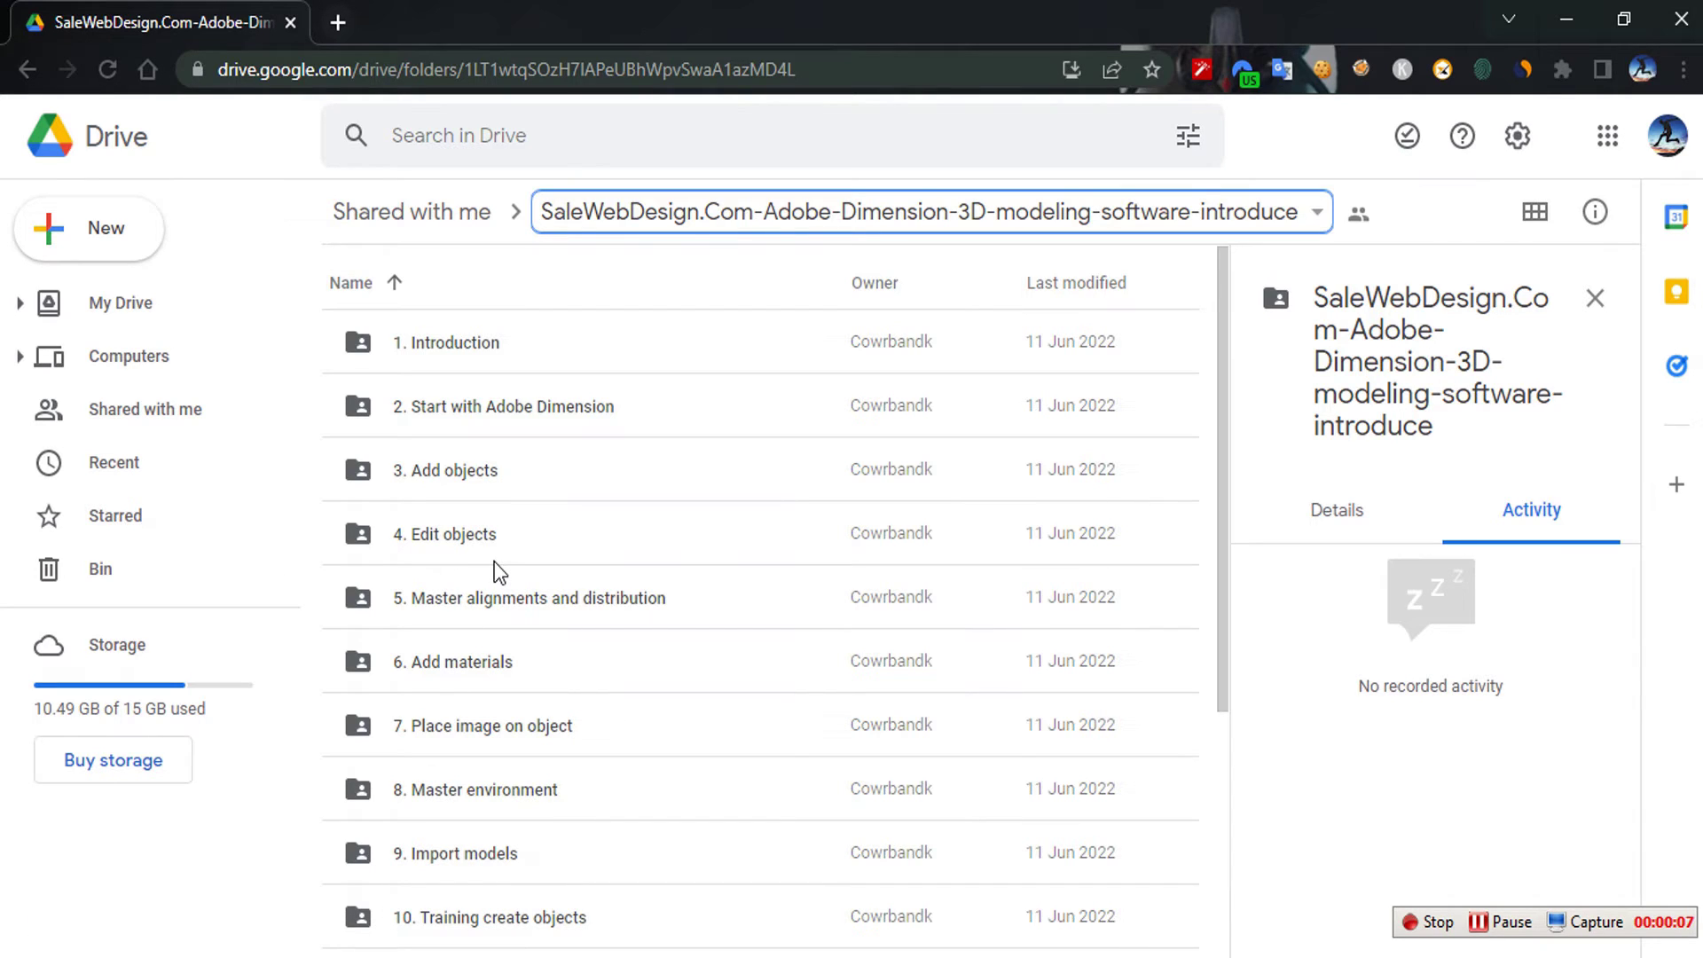
pyautogui.press('super+e')
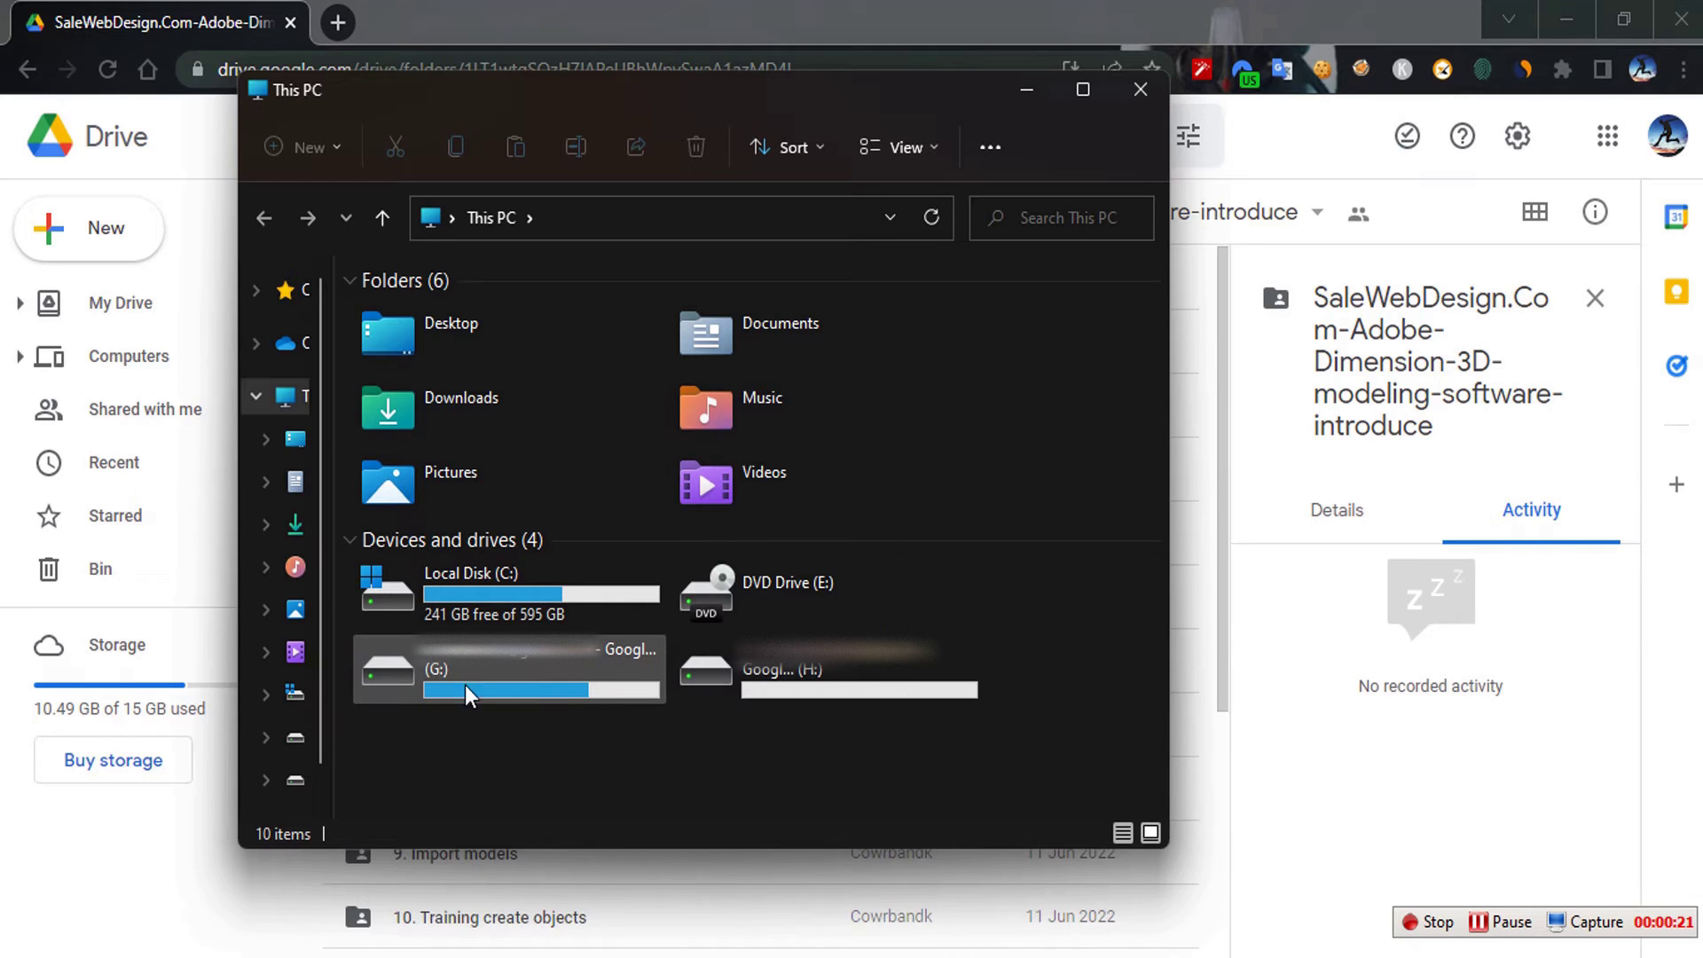
# - Browse the G: drive to My Drive > AAA Udemy courses and select the course shortcut
pyautogui.moveTo(479, 681)
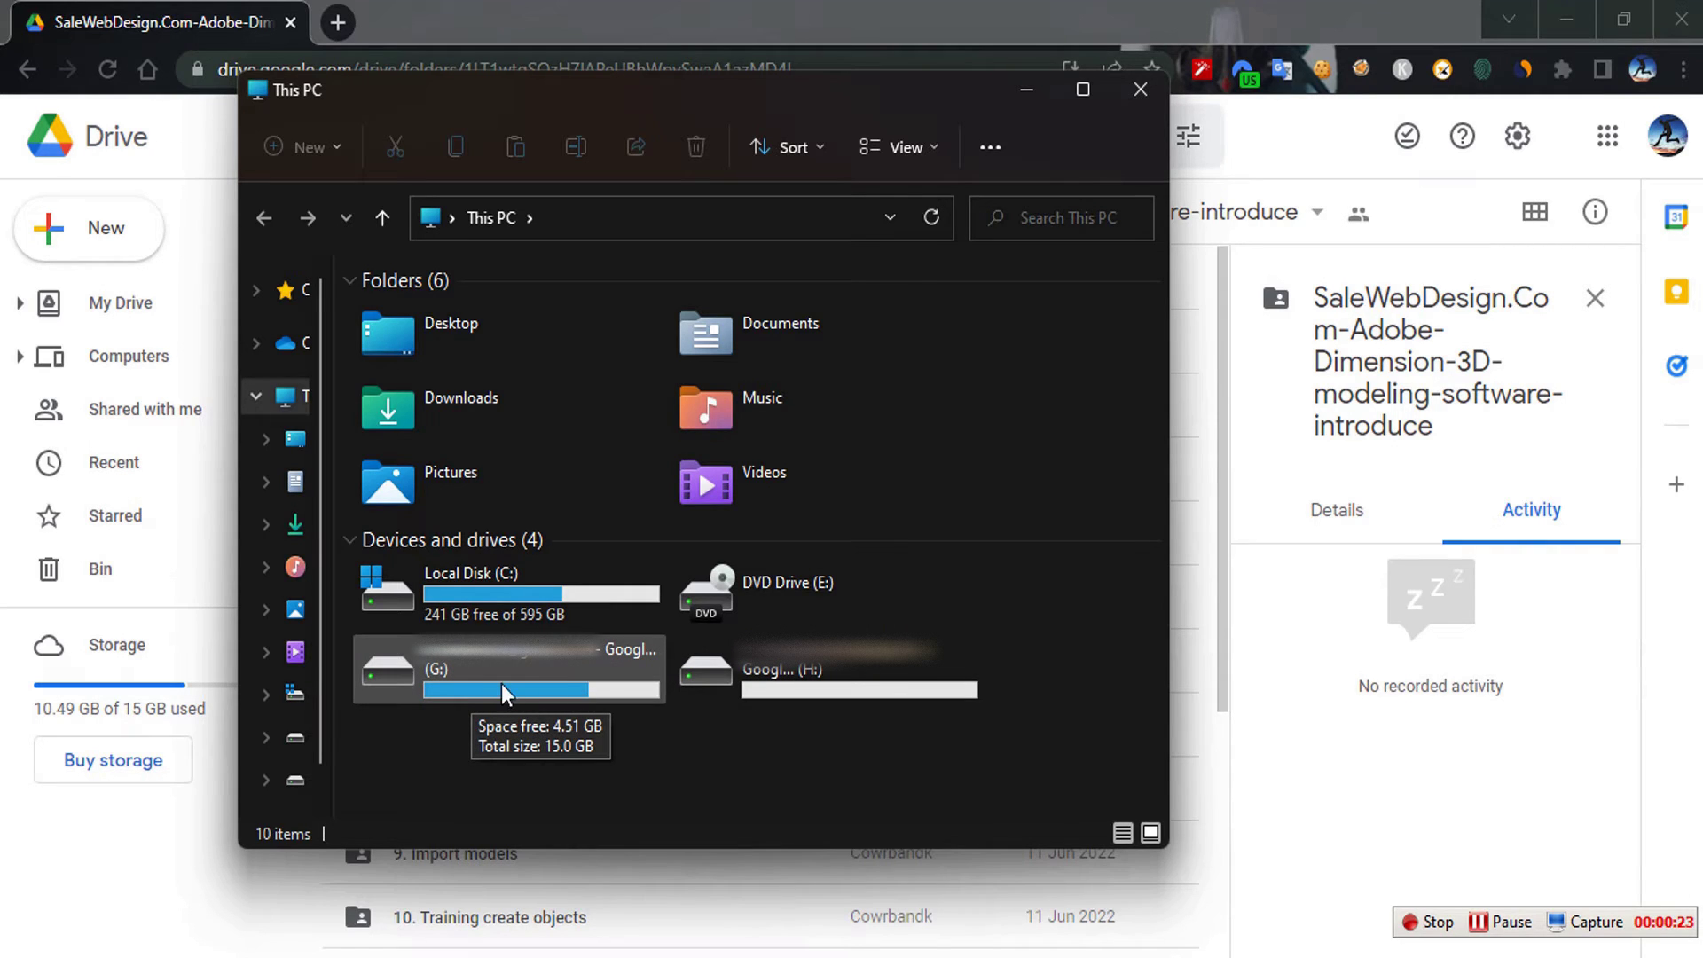
pyautogui.click(471, 680)
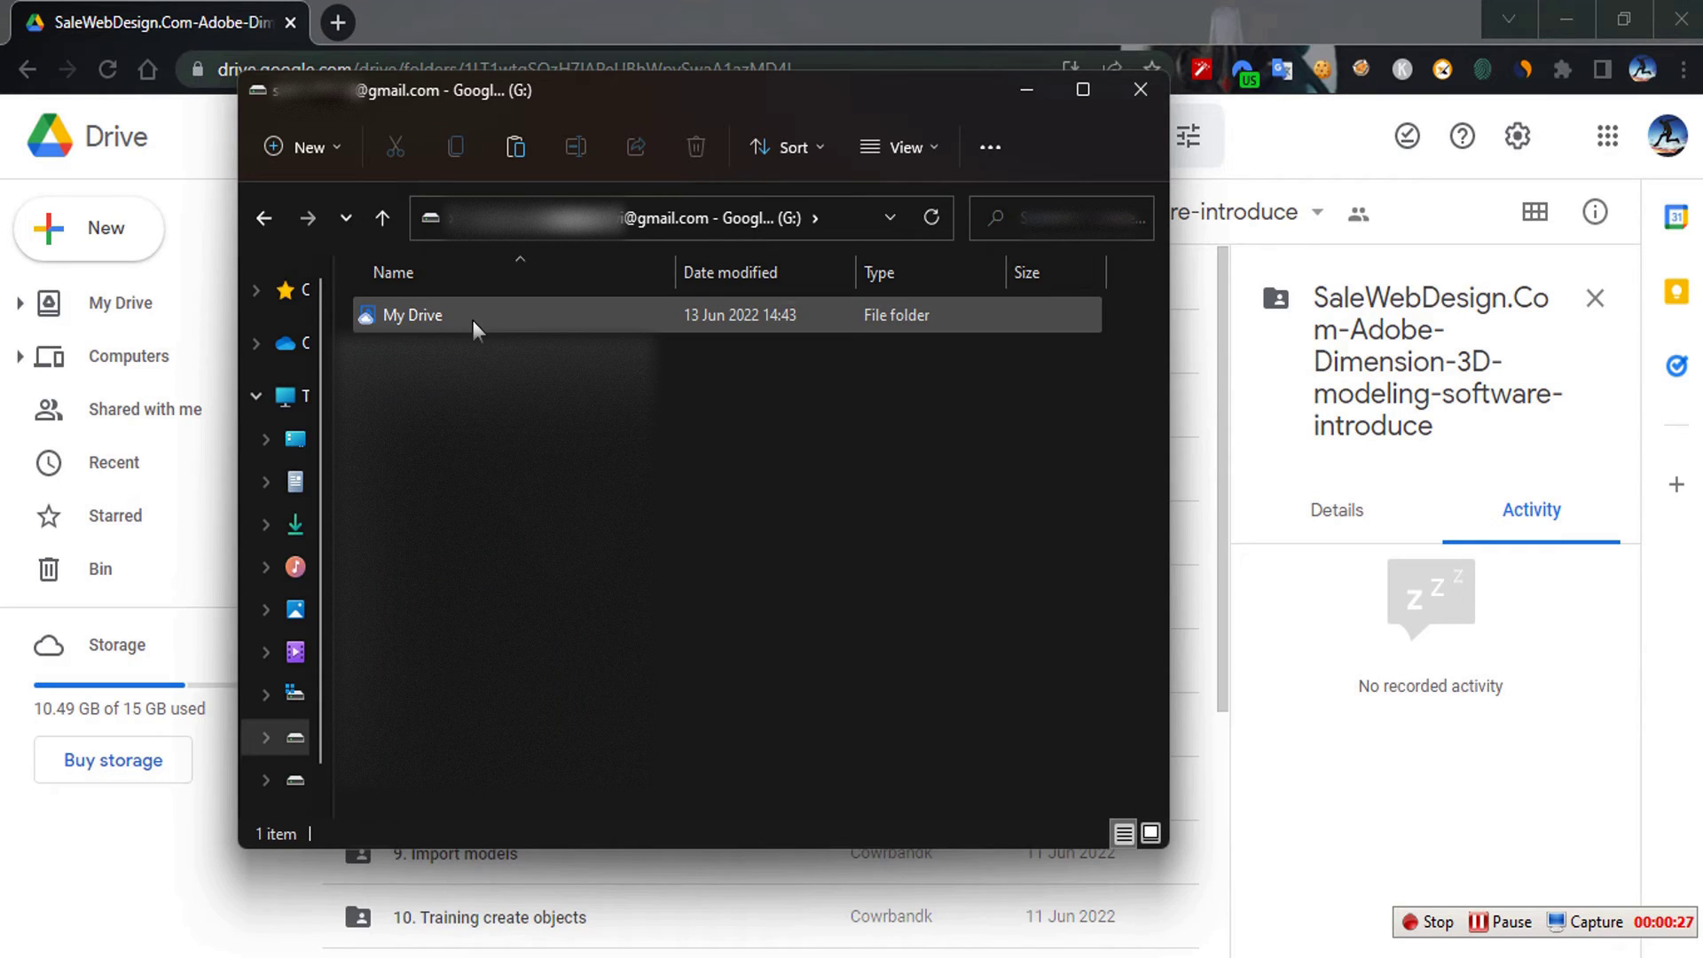
pyautogui.doubleClick(456, 321)
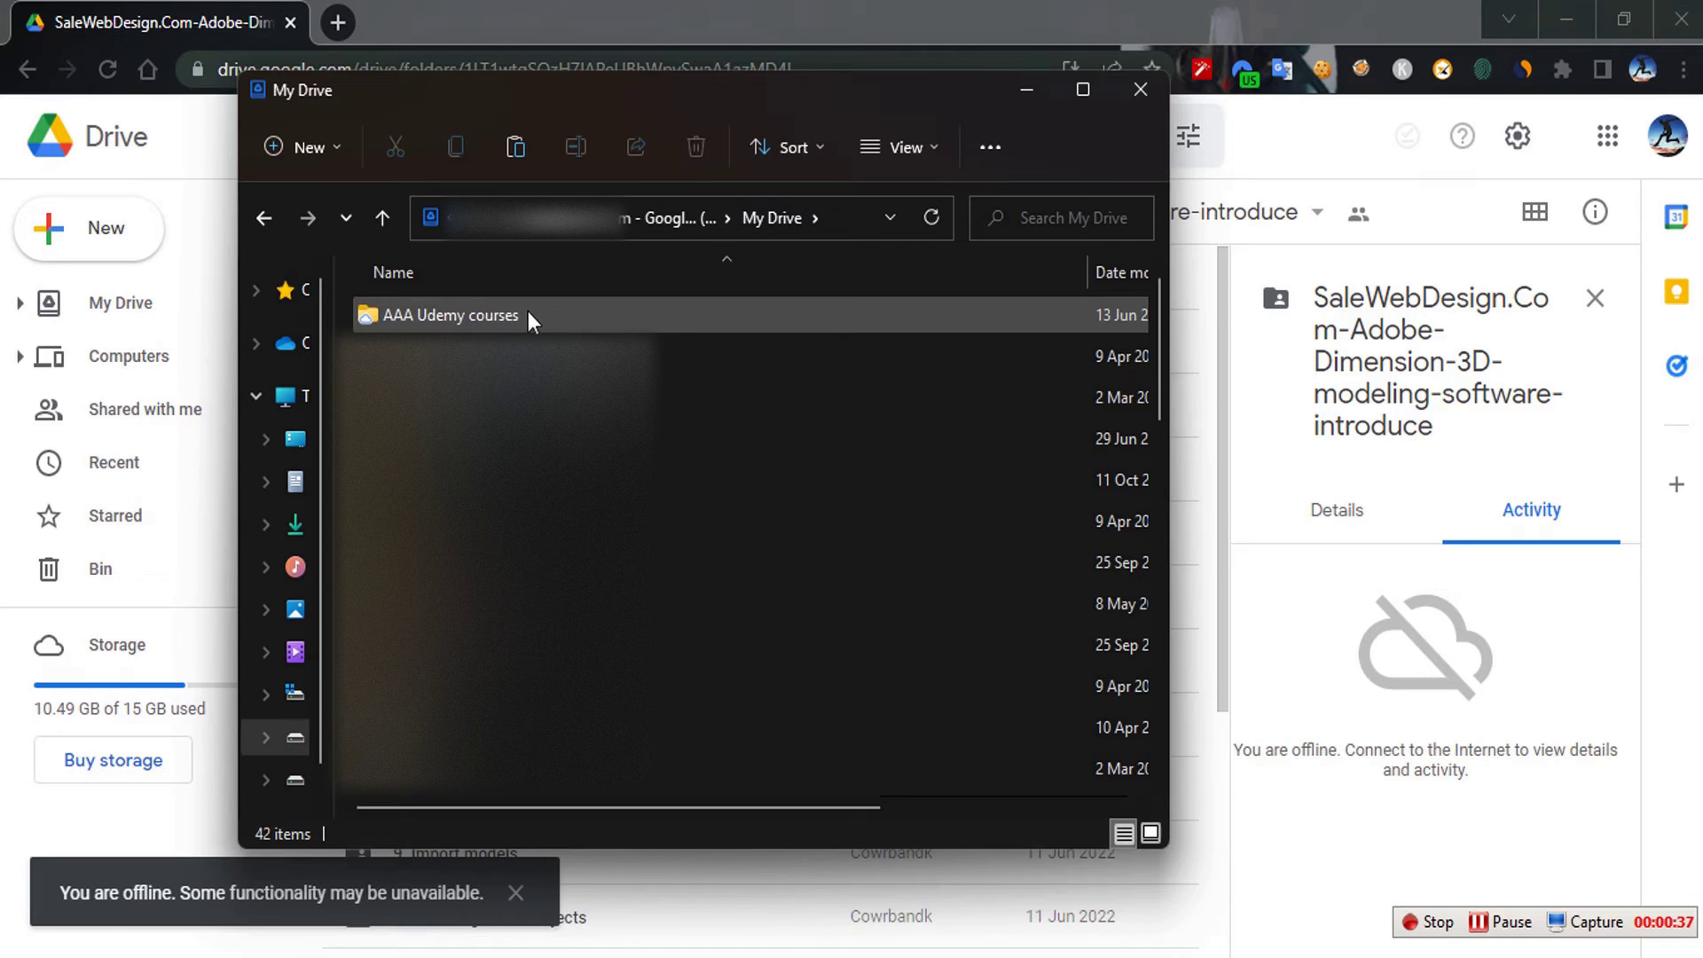
pyautogui.doubleClick(592, 317)
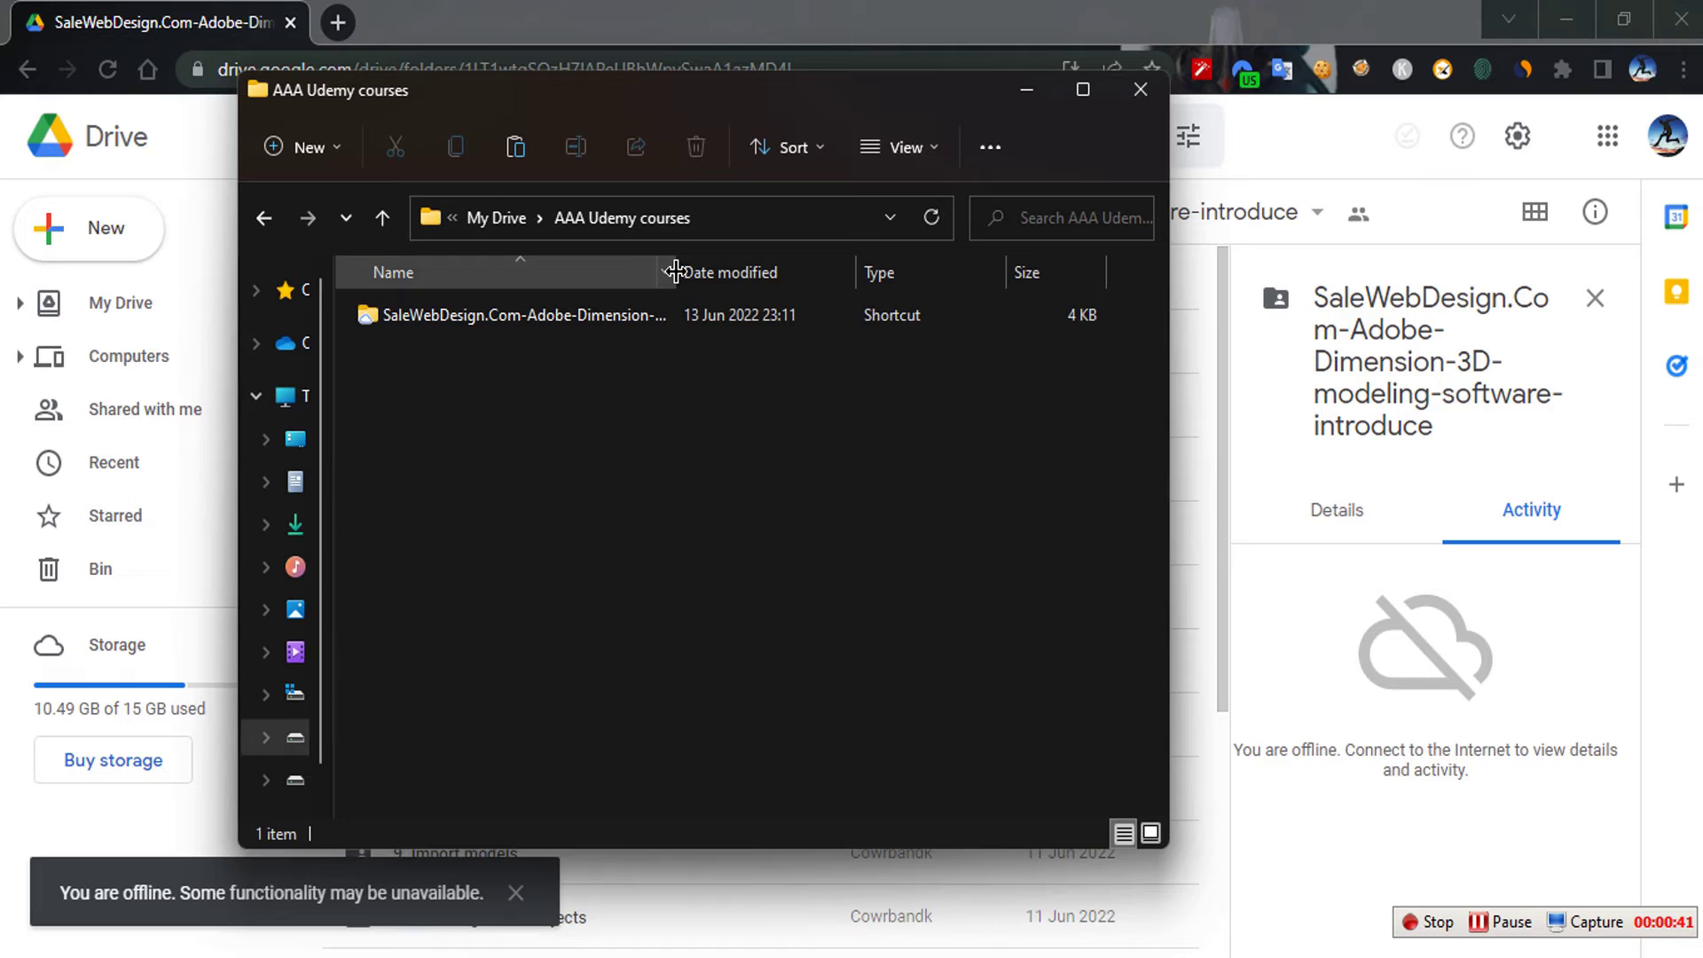
pyautogui.moveTo(676, 270); pyautogui.dragTo(800, 270)
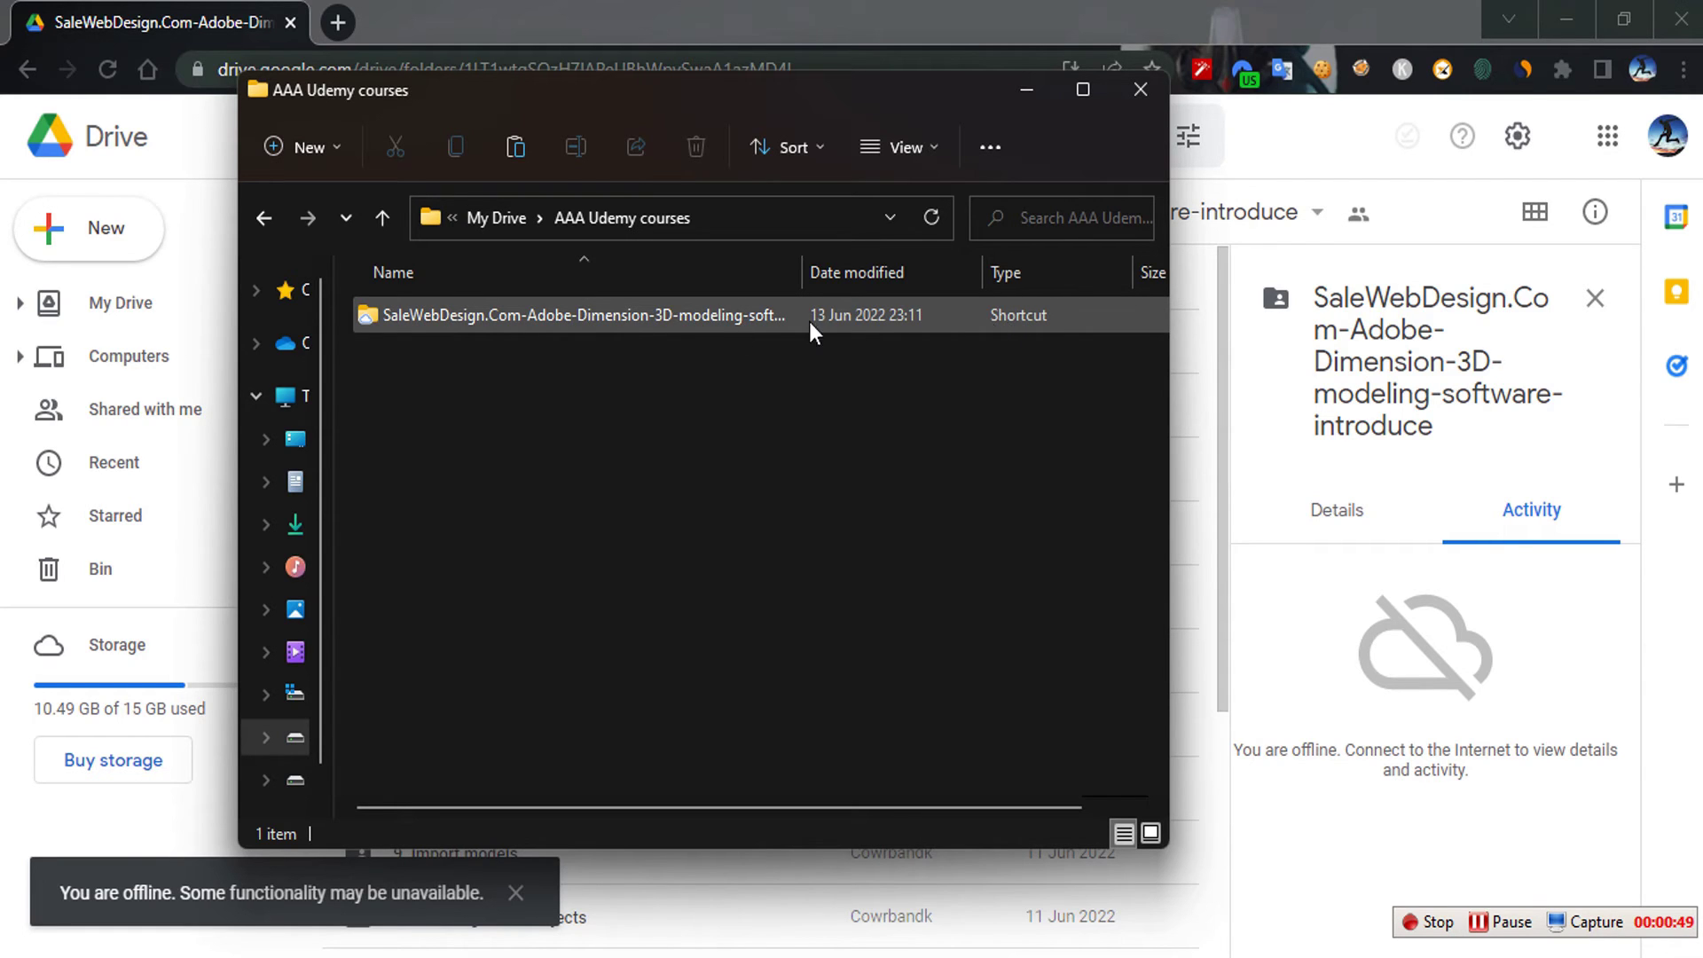
pyautogui.click(585, 320)
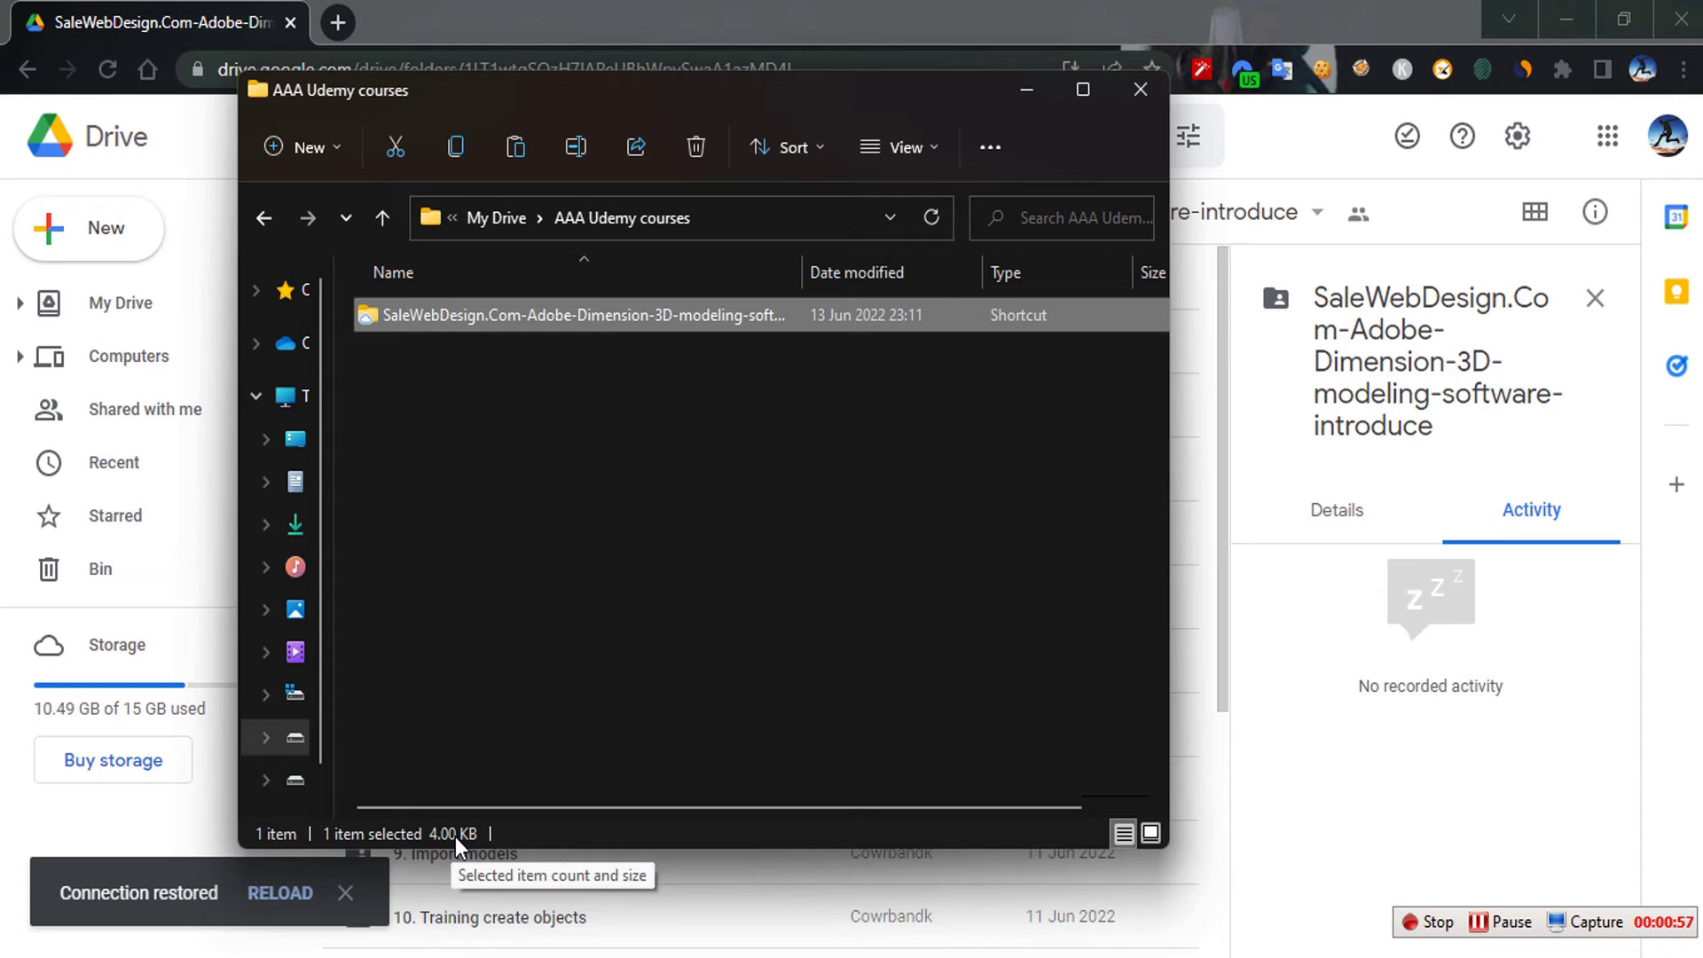
# - Open the Adobe Dimension course shortcut and select all 16 items inside it
pyautogui.doubleClick(620, 323)
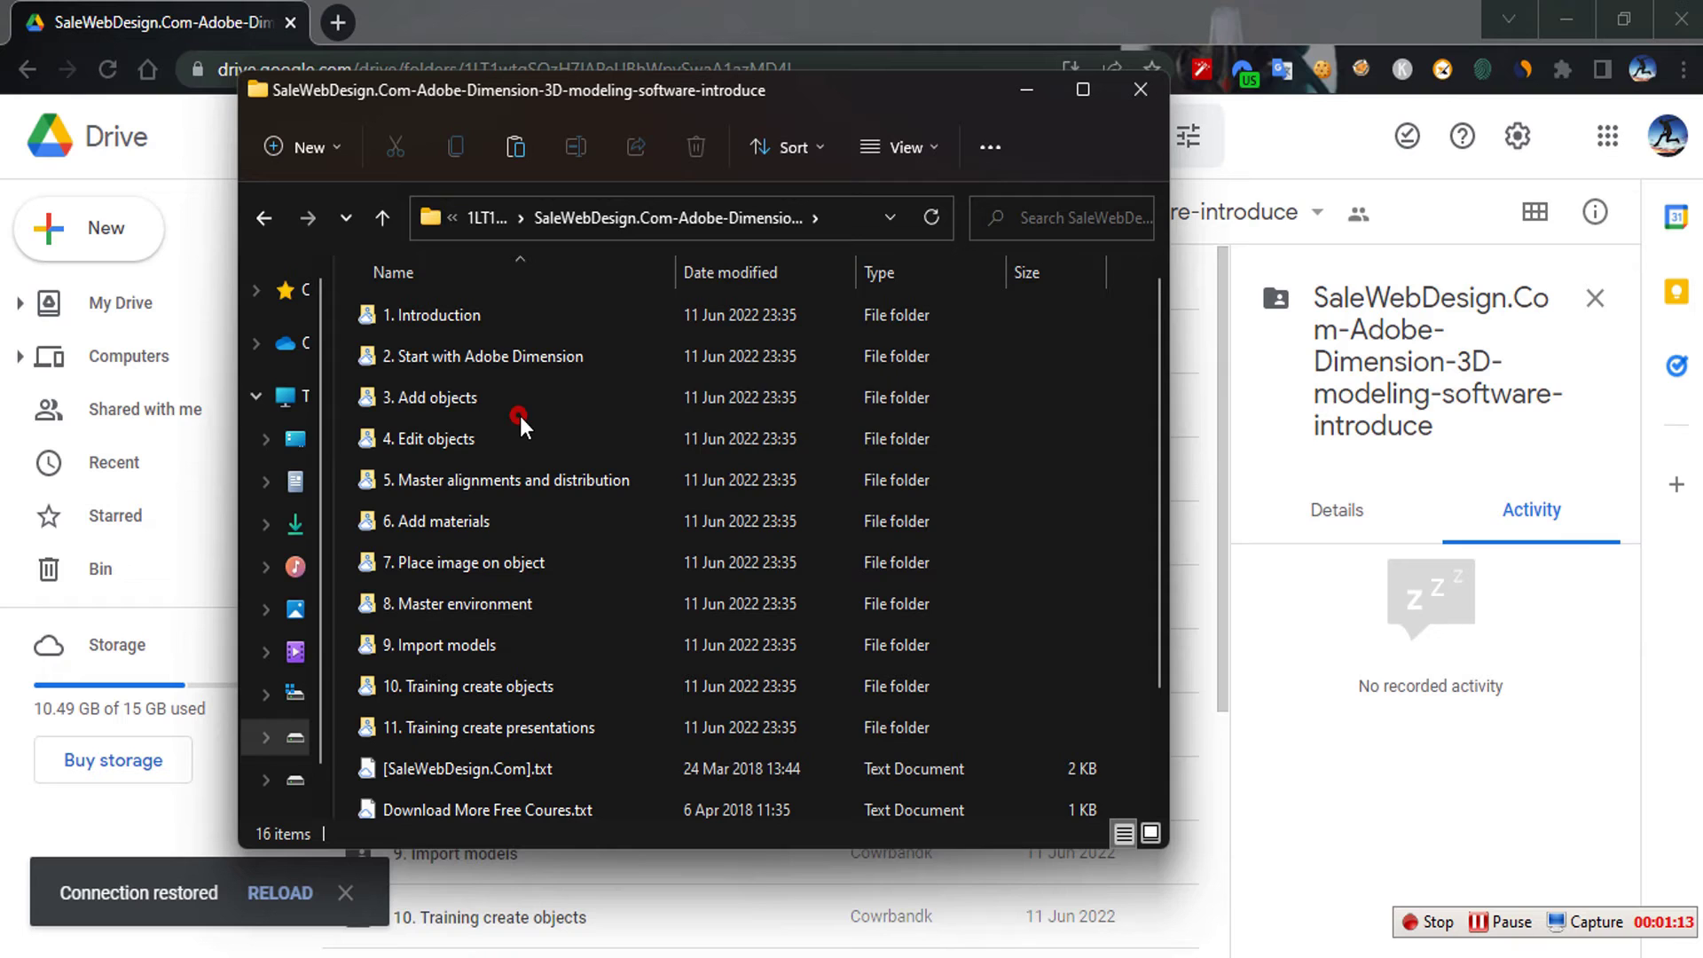
pyautogui.click(471, 414)
pyautogui.hotkey('ctrl', 'a')
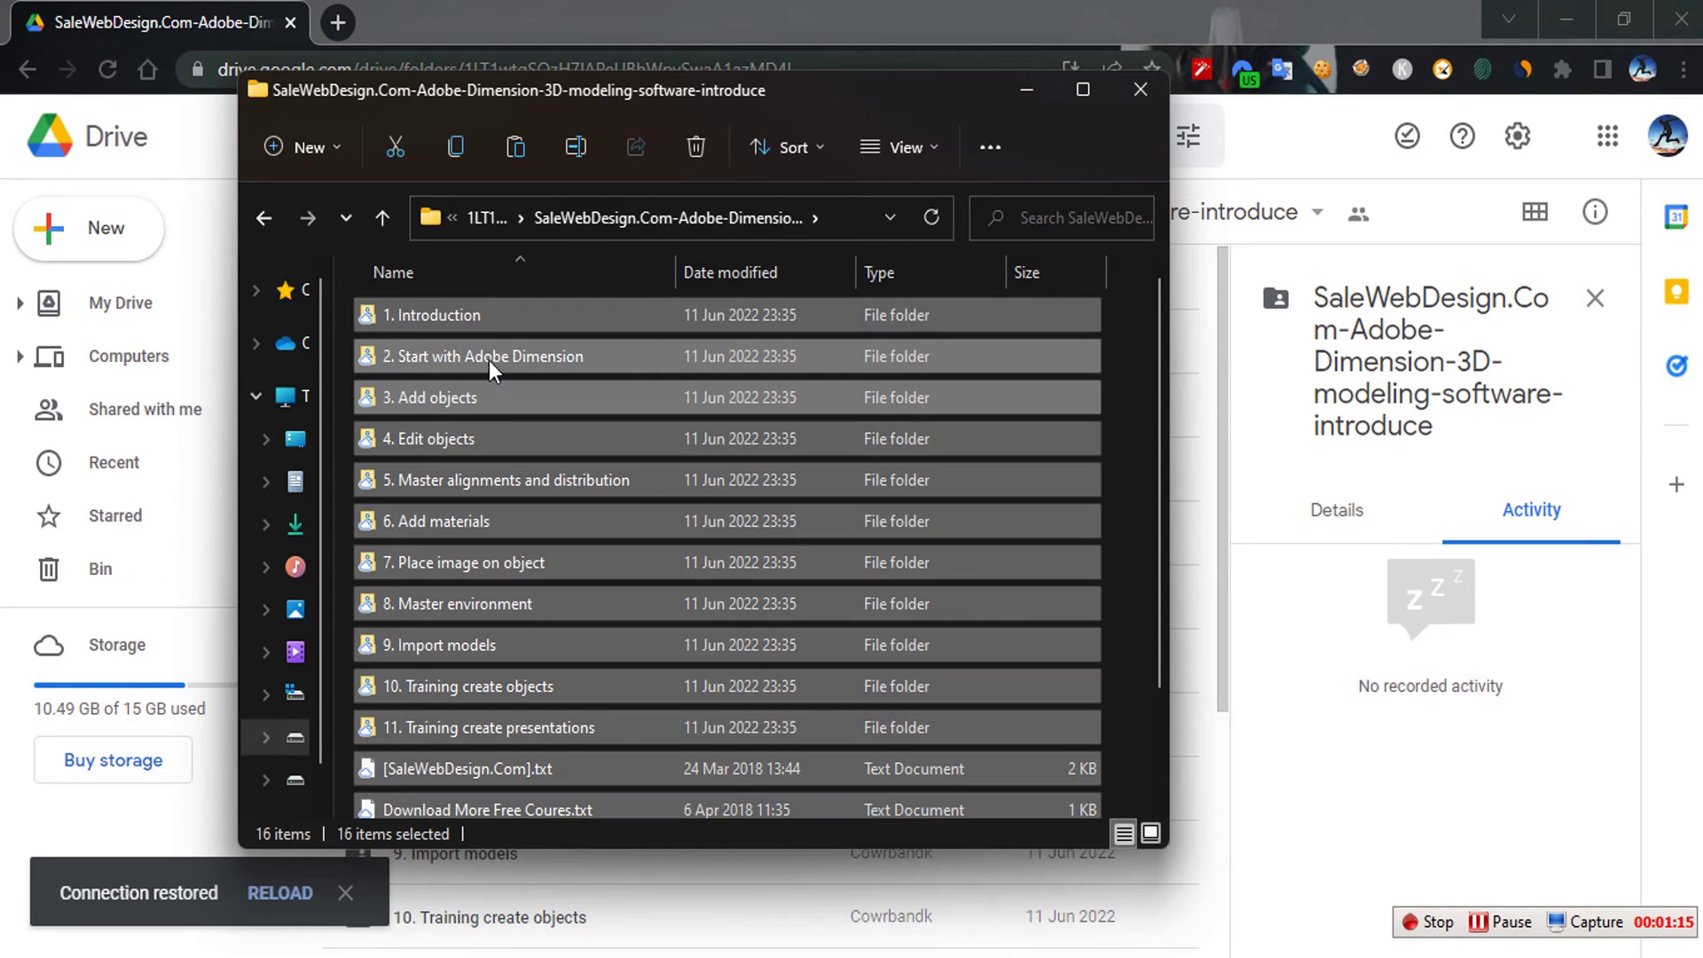
pyautogui.scroll(-2, 501, 621)
pyautogui.scroll(2, 502, 640)
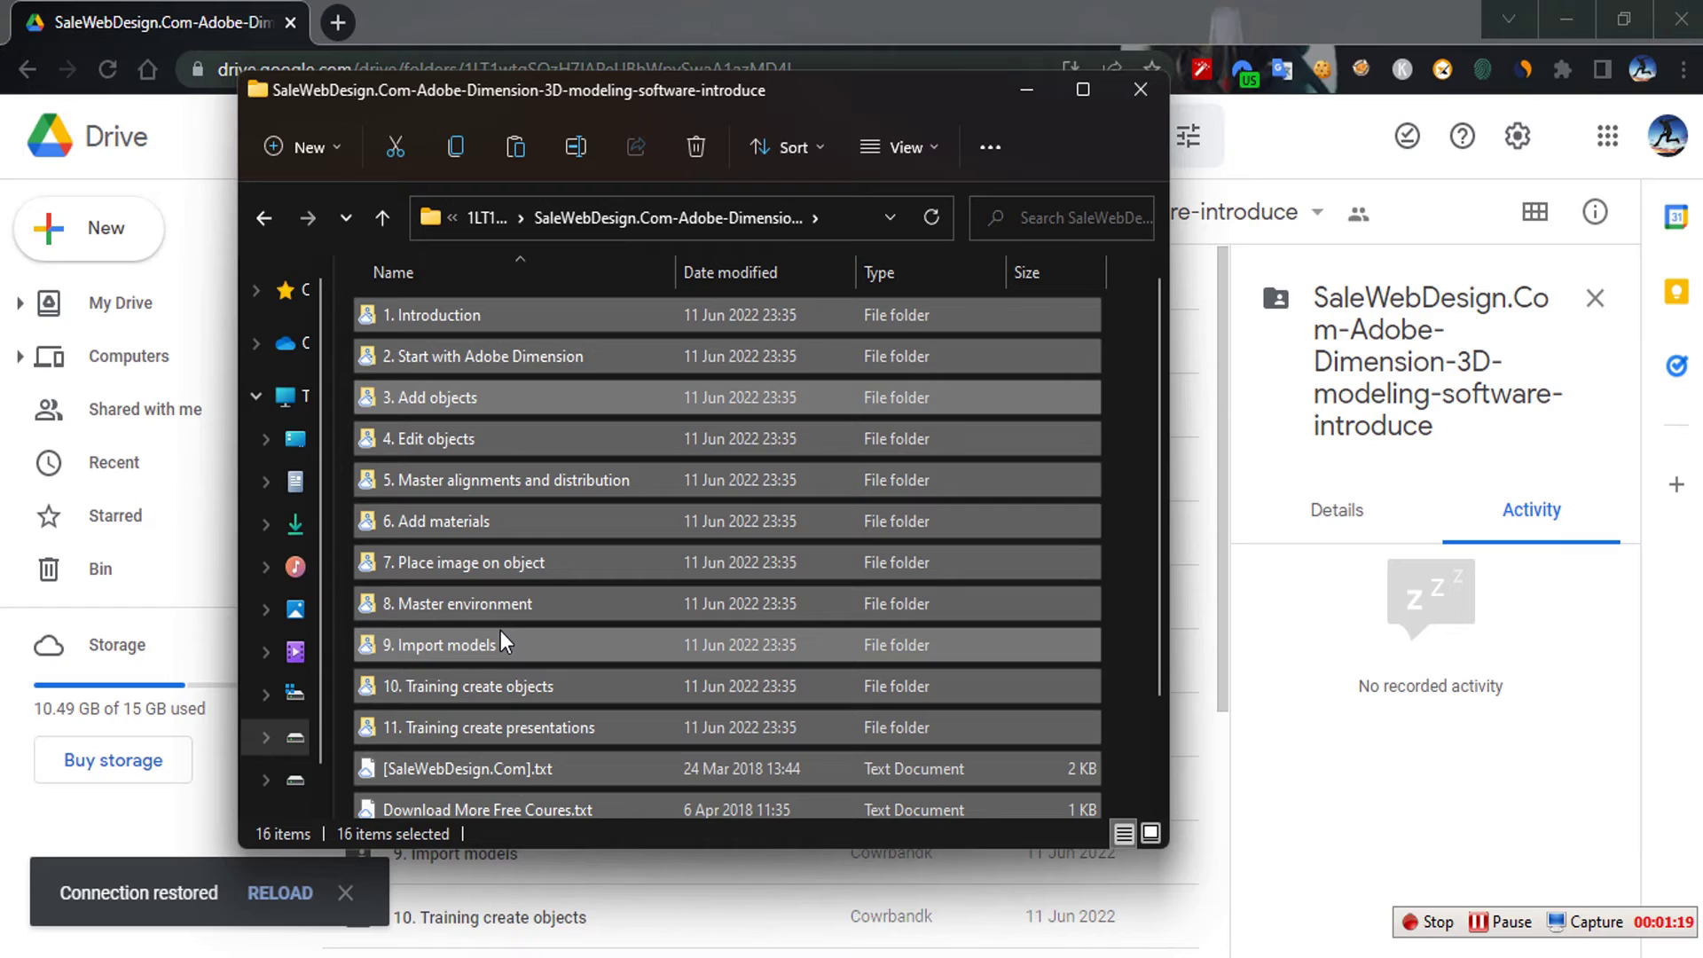
pyautogui.moveTo(660, 328)
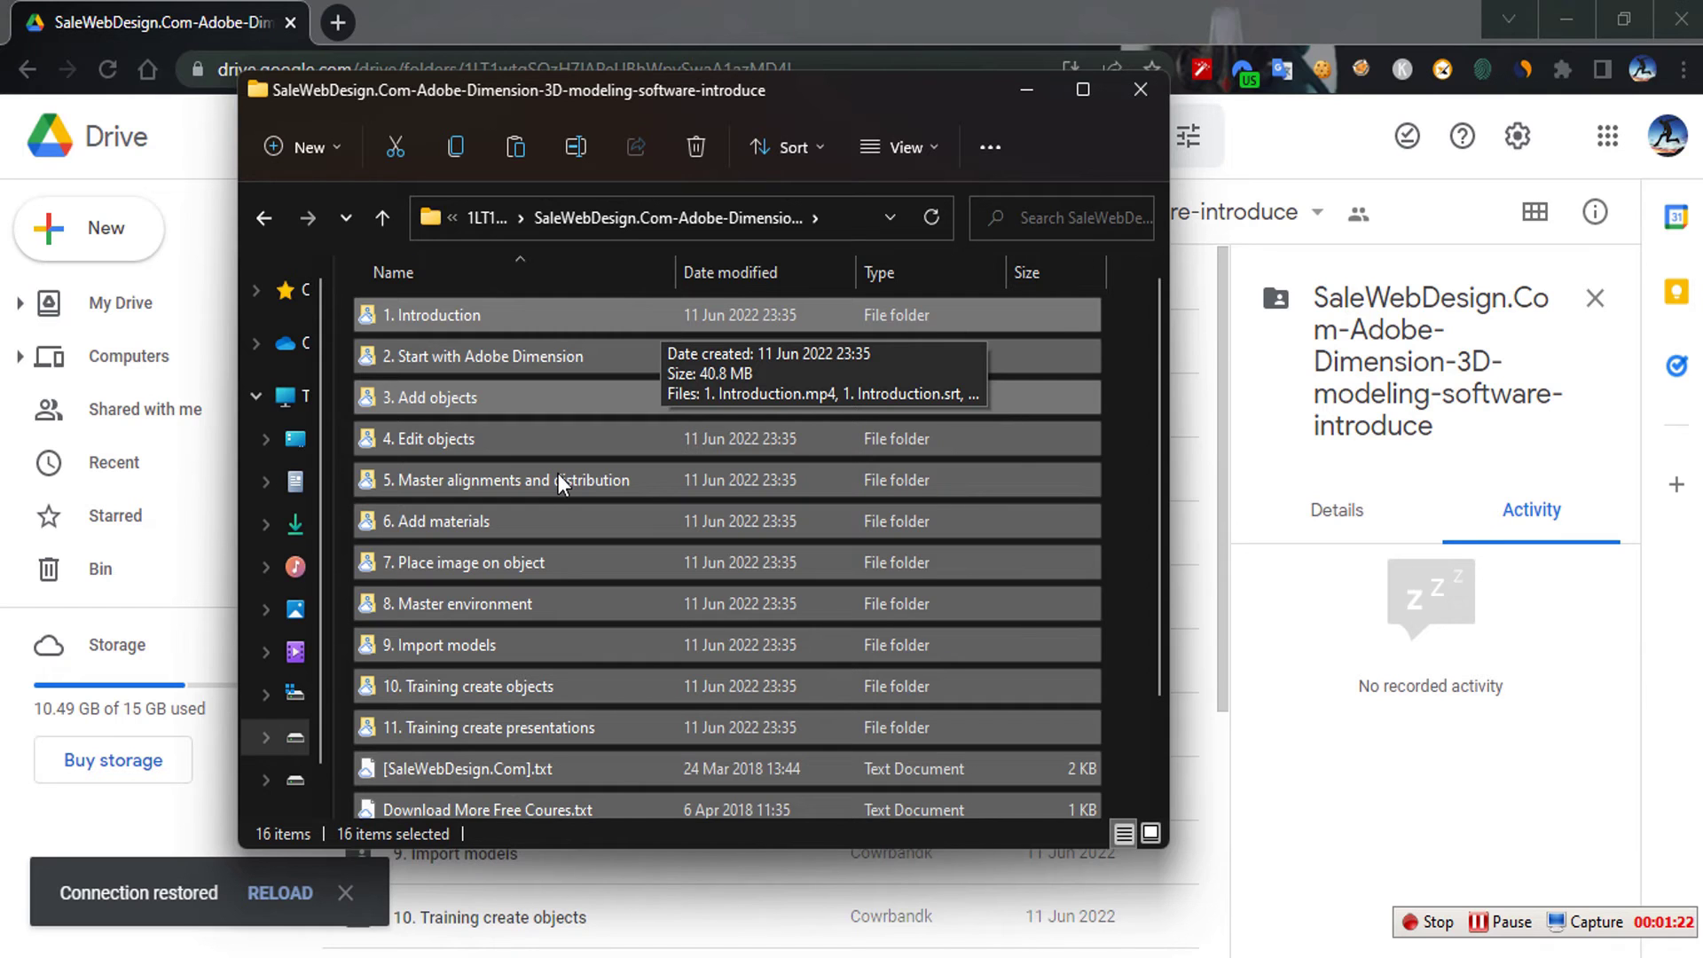
# - Create a 'Free Paid udemy' folder in Desktop > New folder and paste the course items into it
pyautogui.press('super+e')
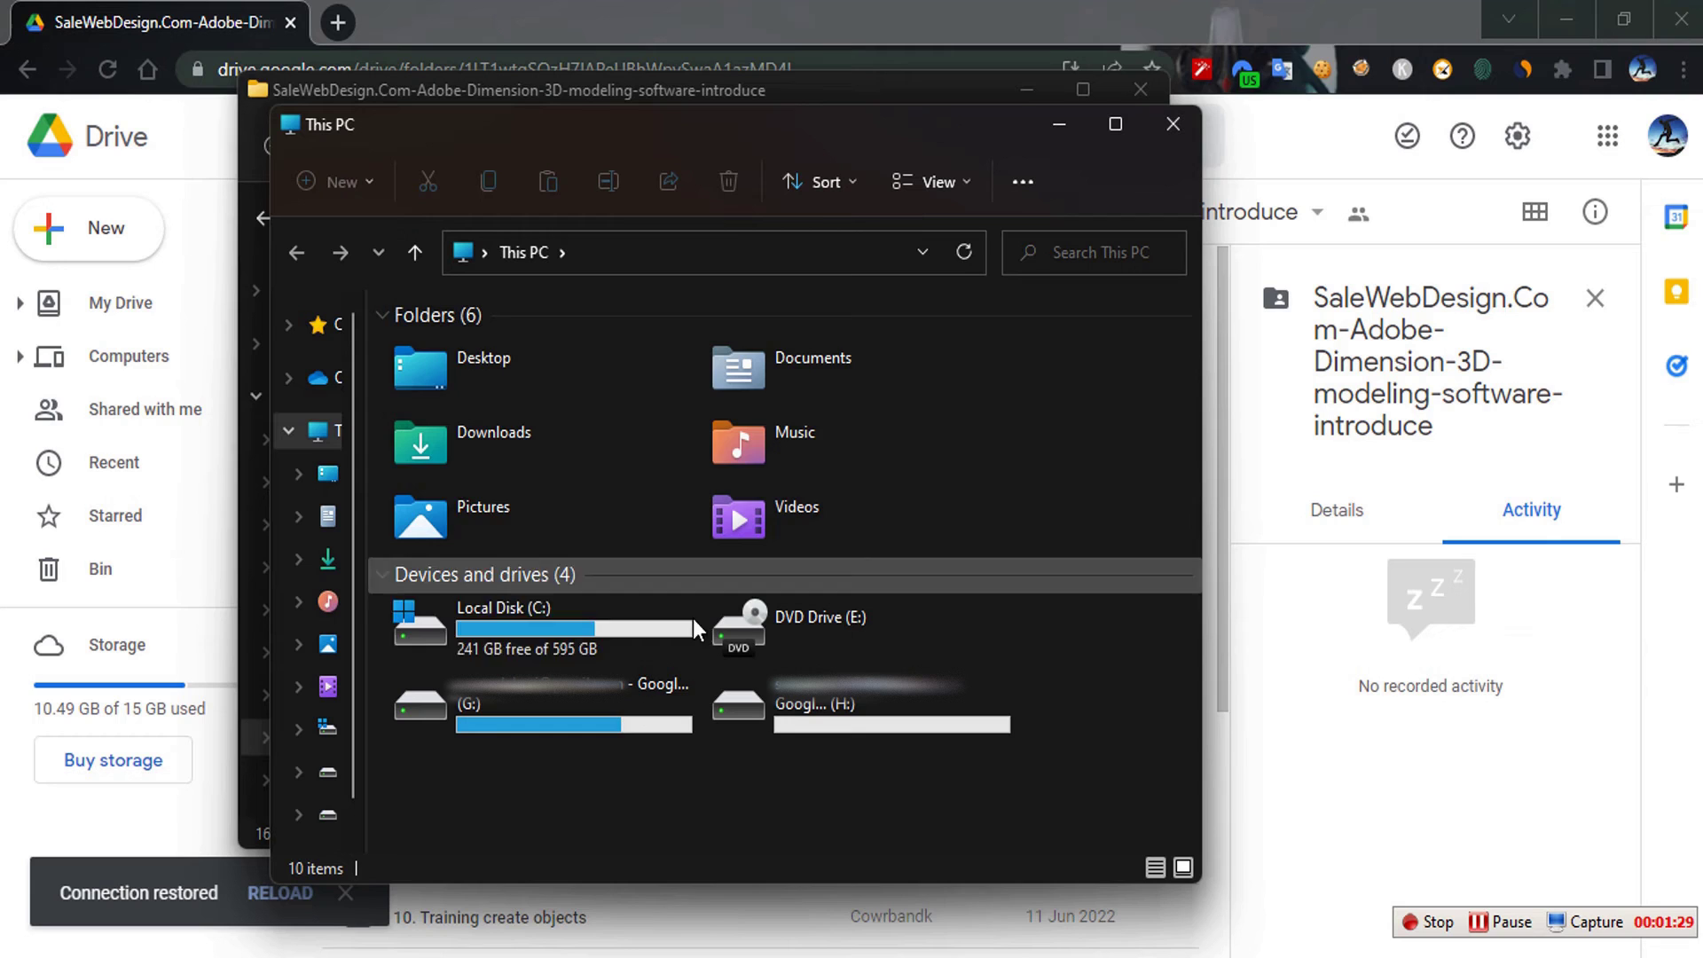
pyautogui.doubleClick(518, 367)
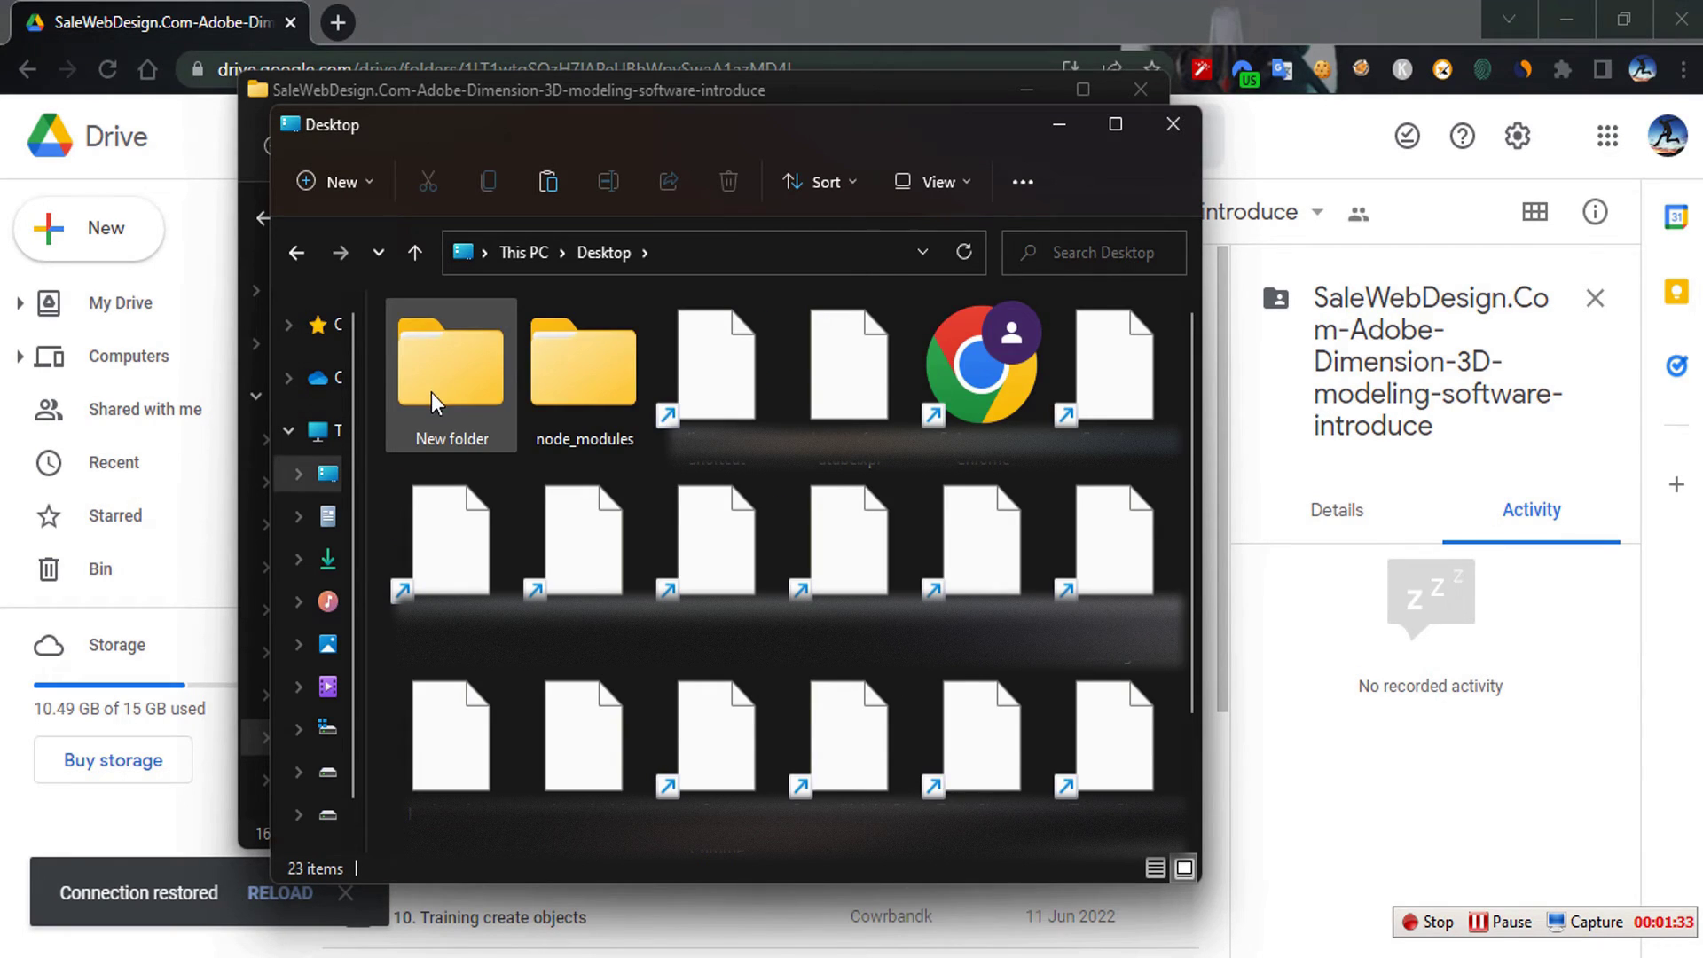
pyautogui.doubleClick(443, 380)
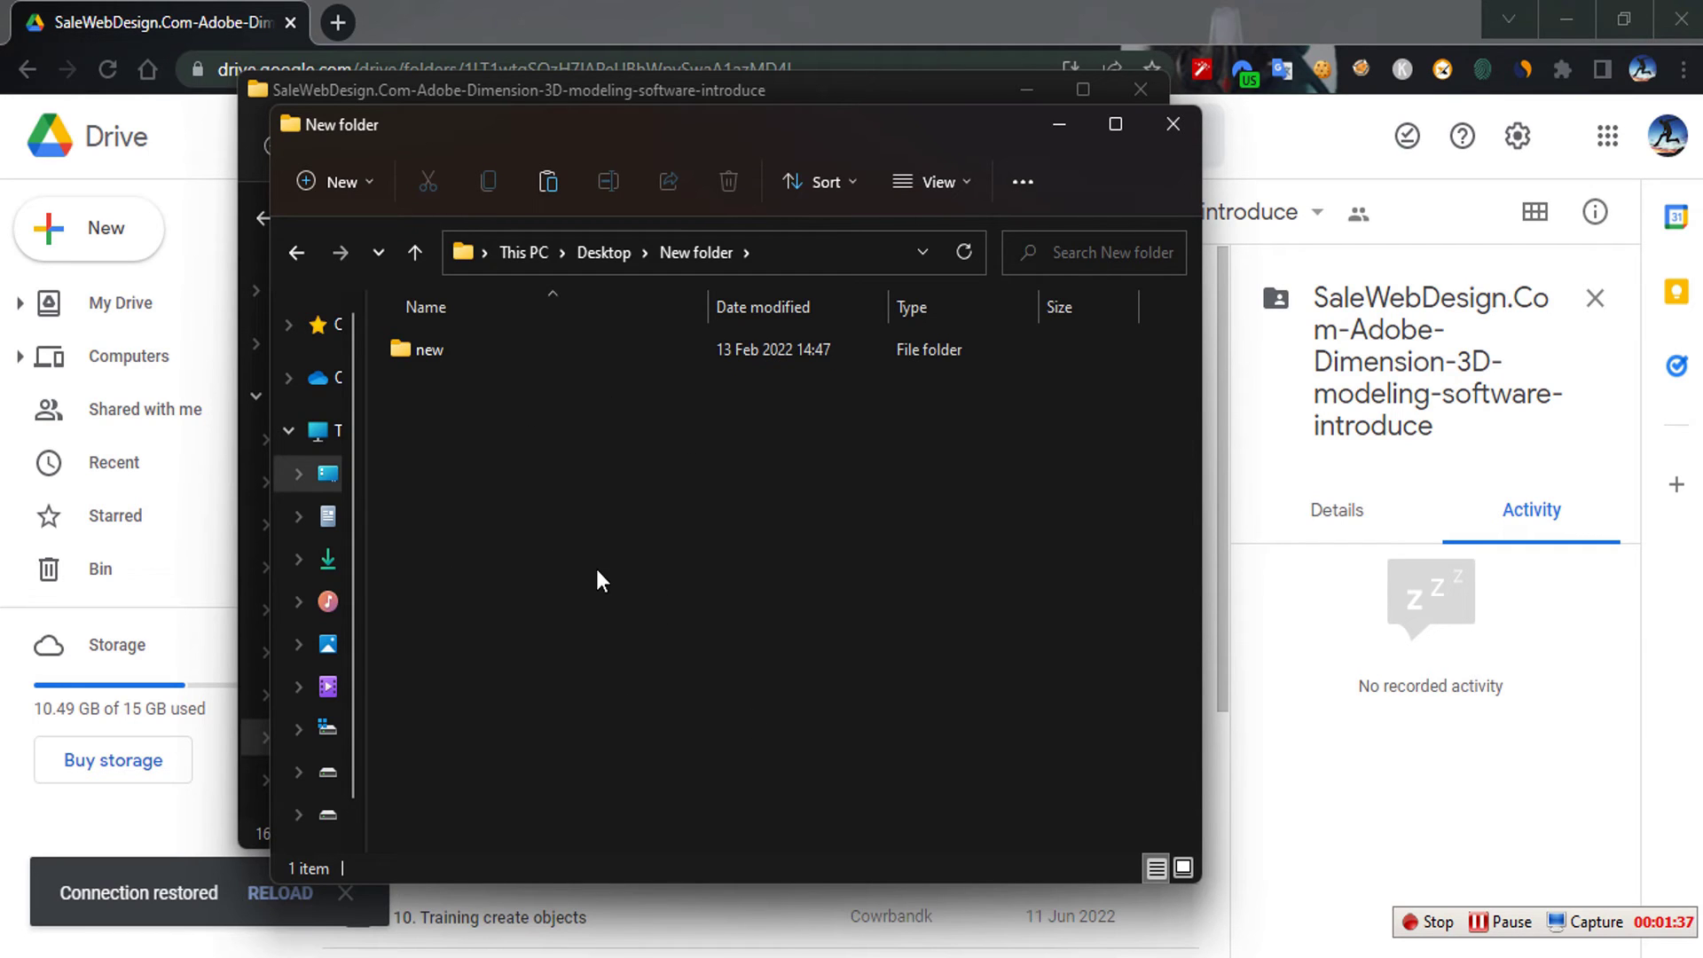
pyautogui.click(342, 182)
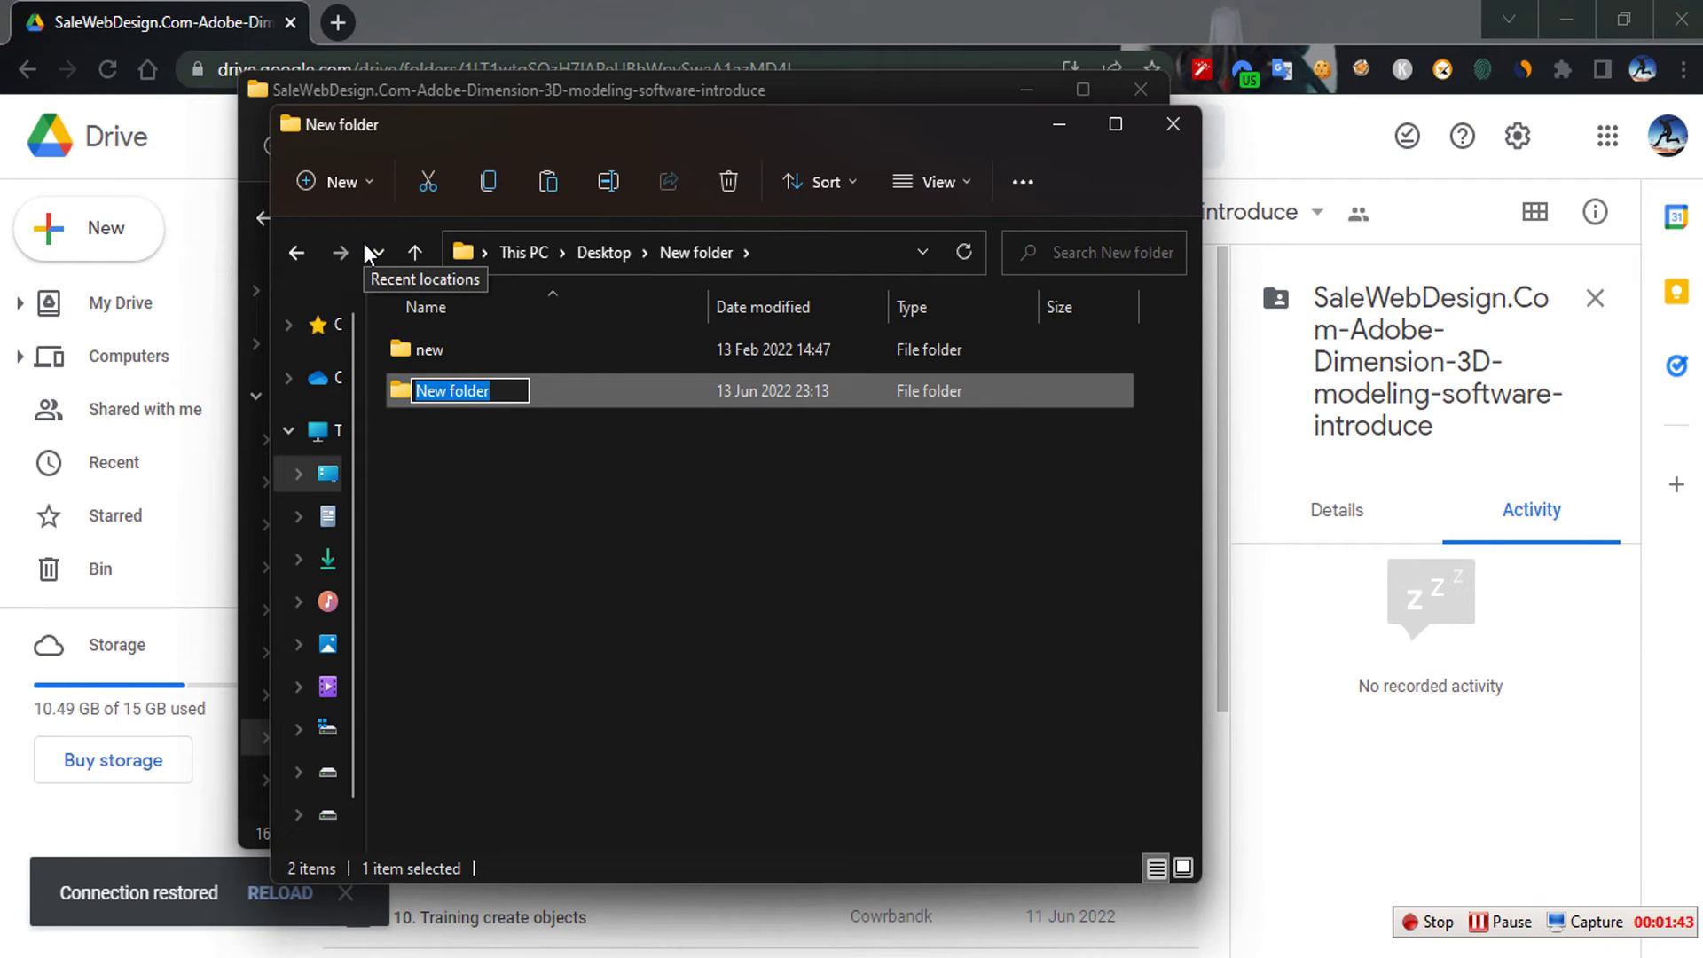
pyautogui.write('Free Paid ')
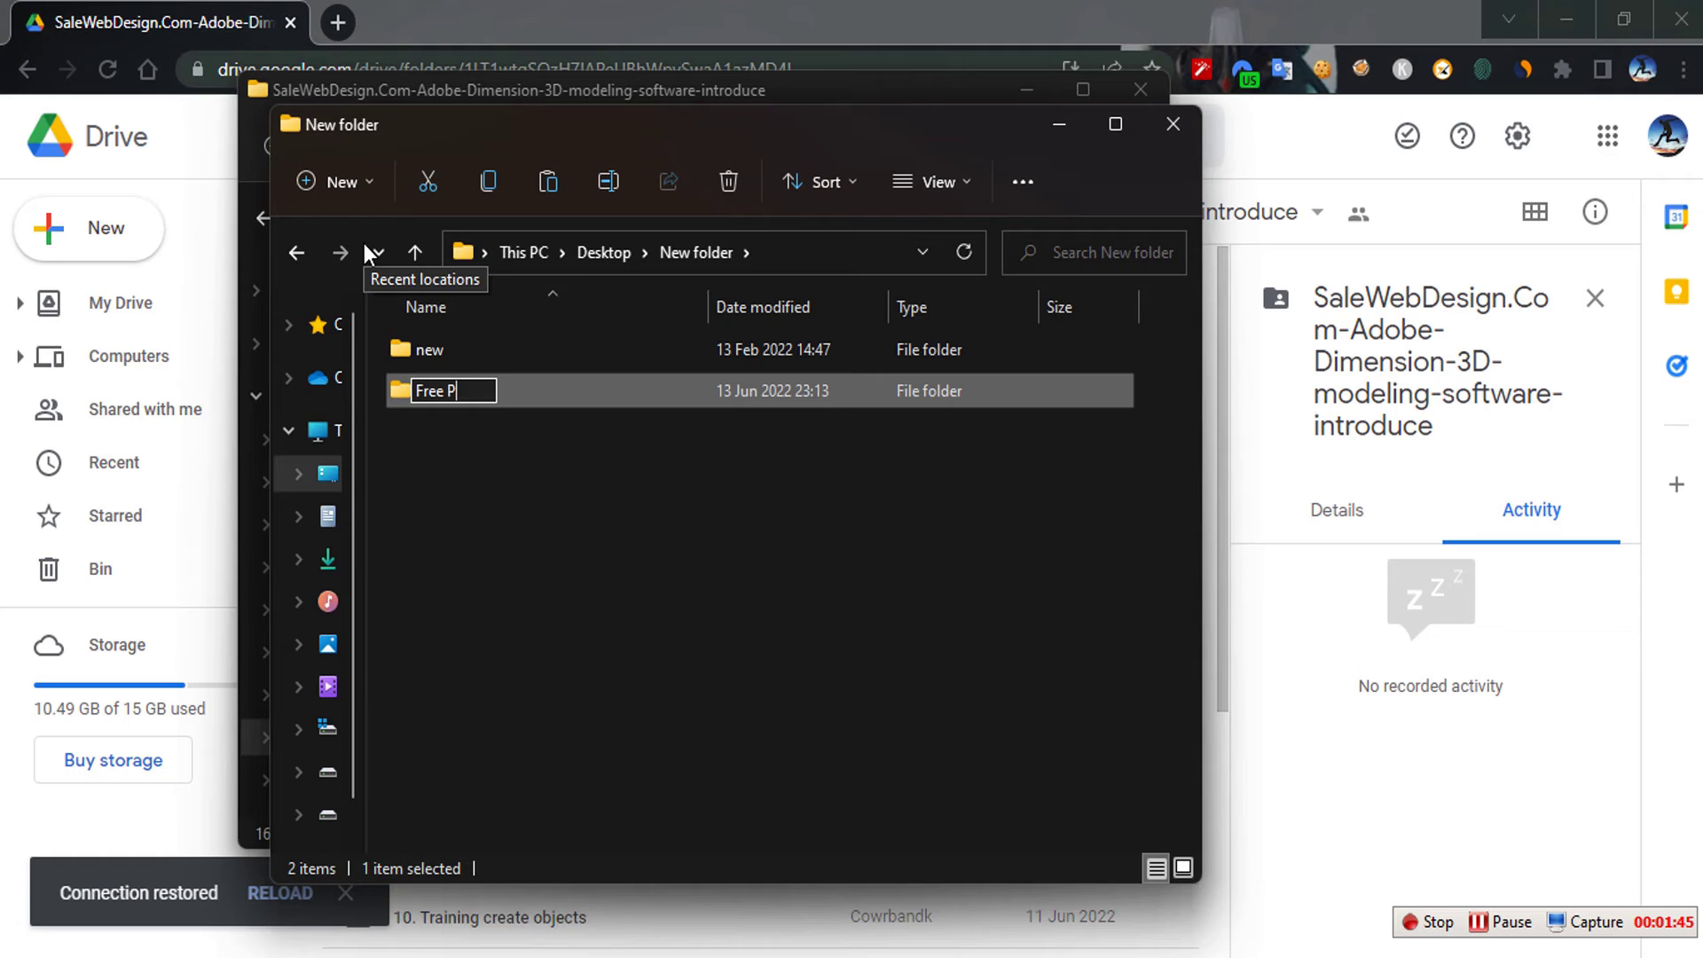
pyautogui.write('udemy')
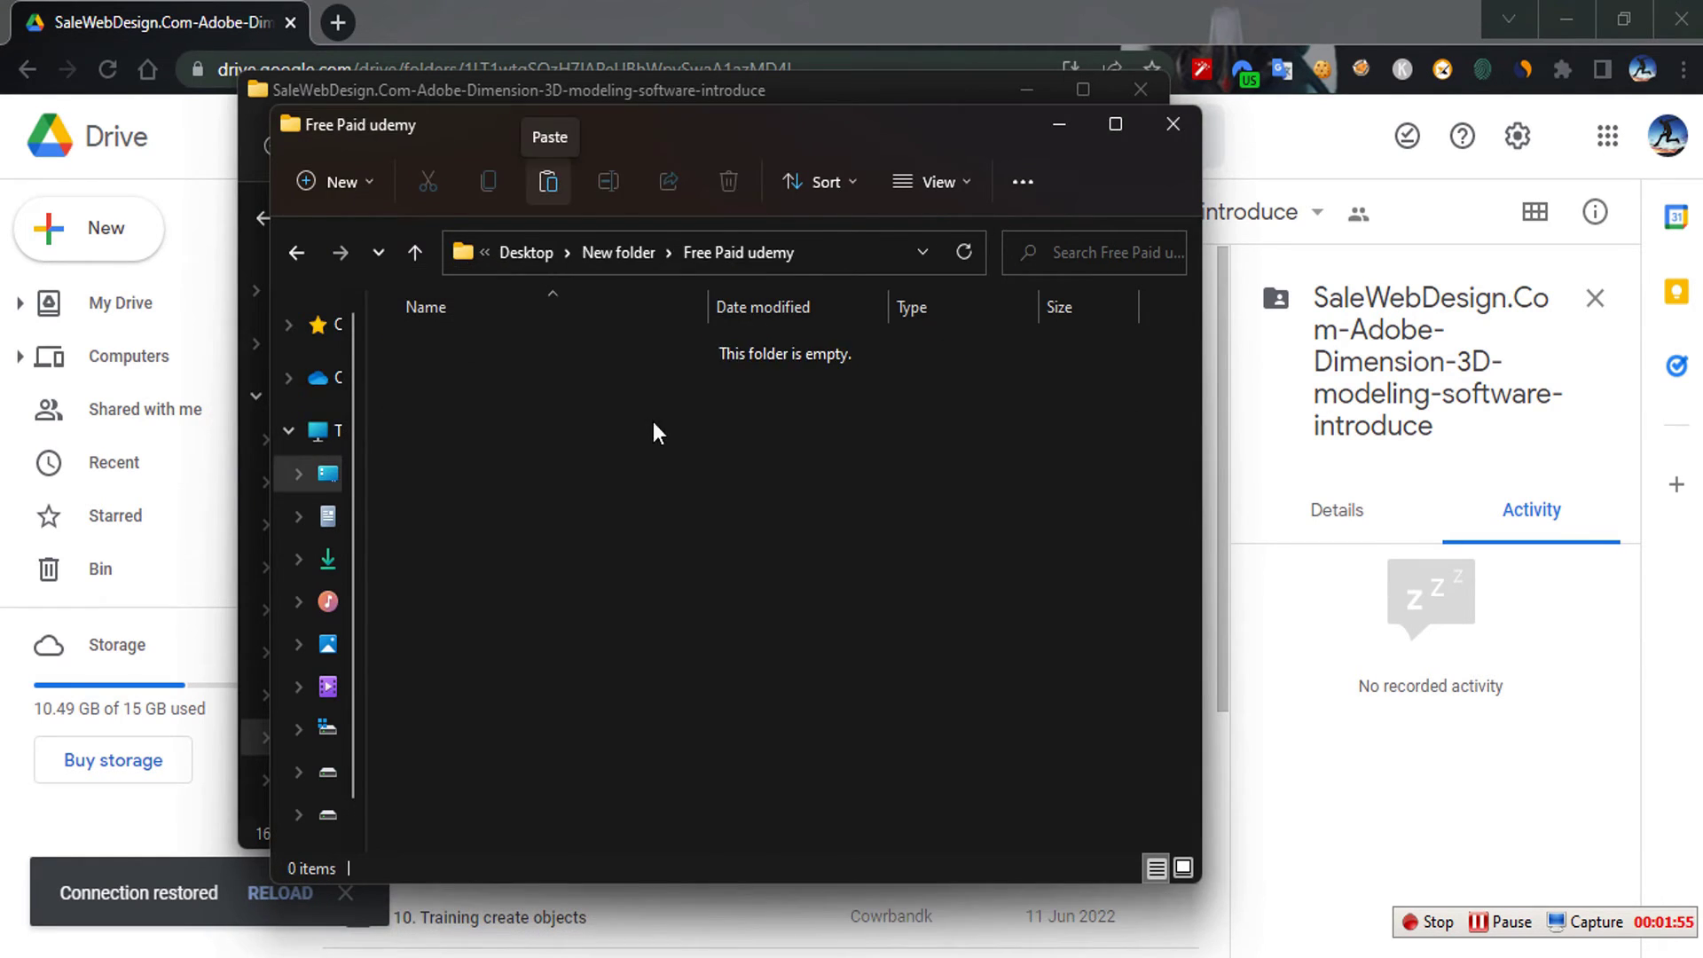
pyautogui.hotkey('ctrl', 'v')
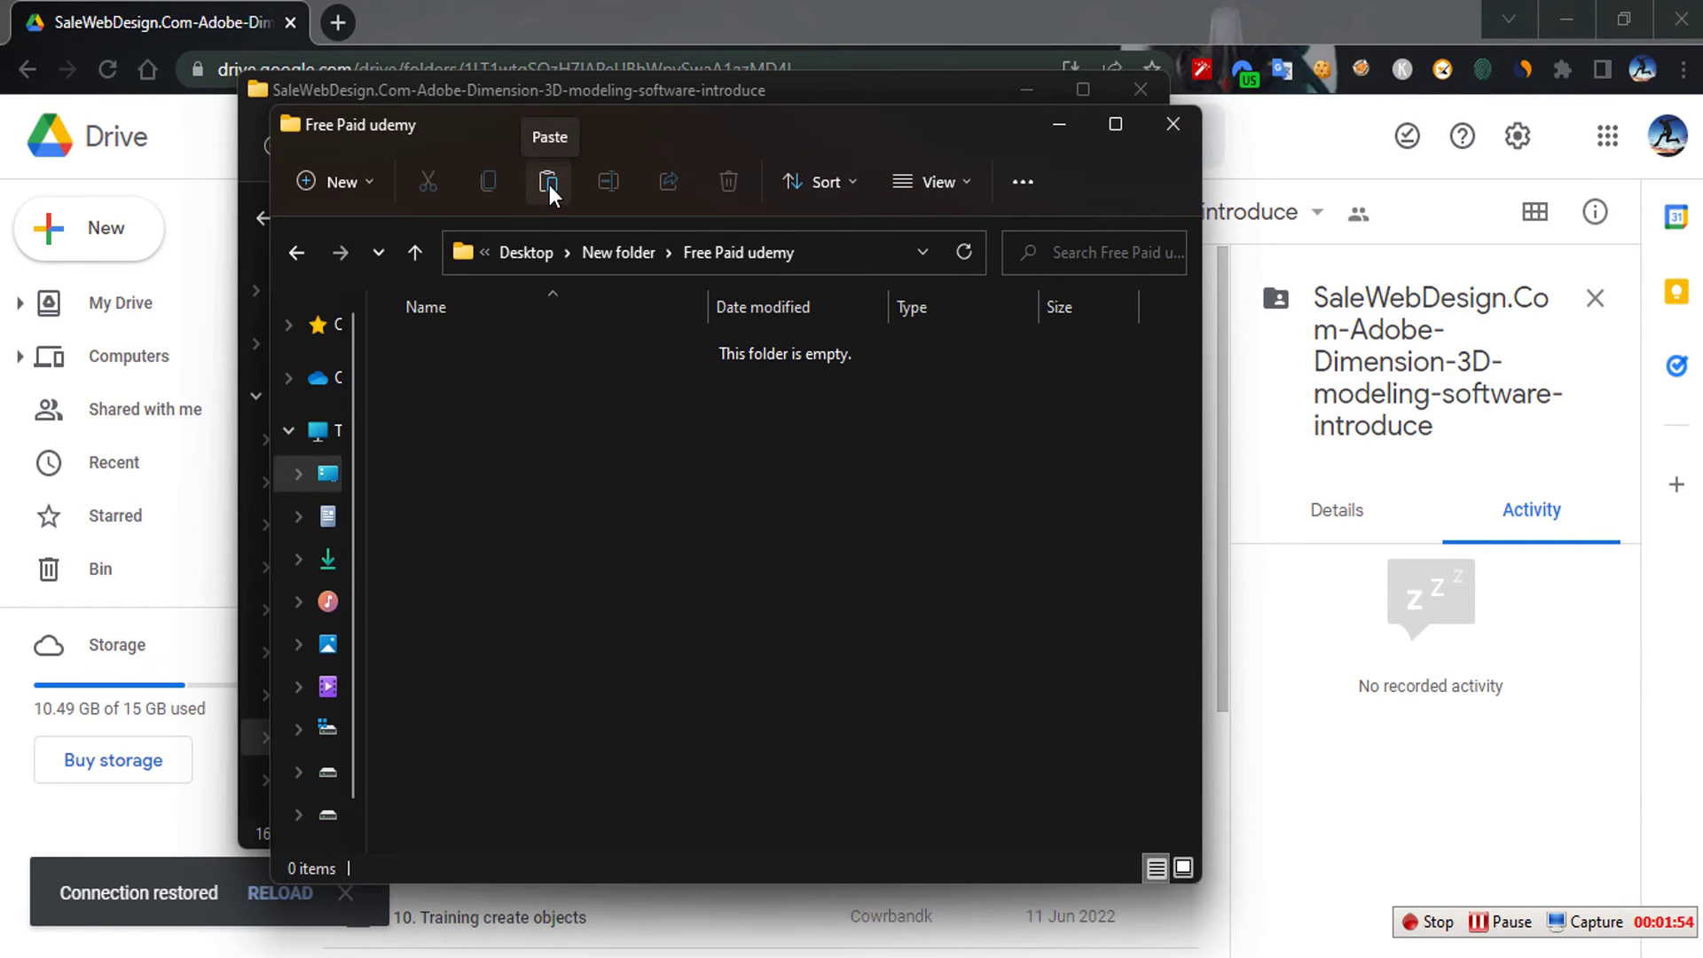
pyautogui.click(549, 186)
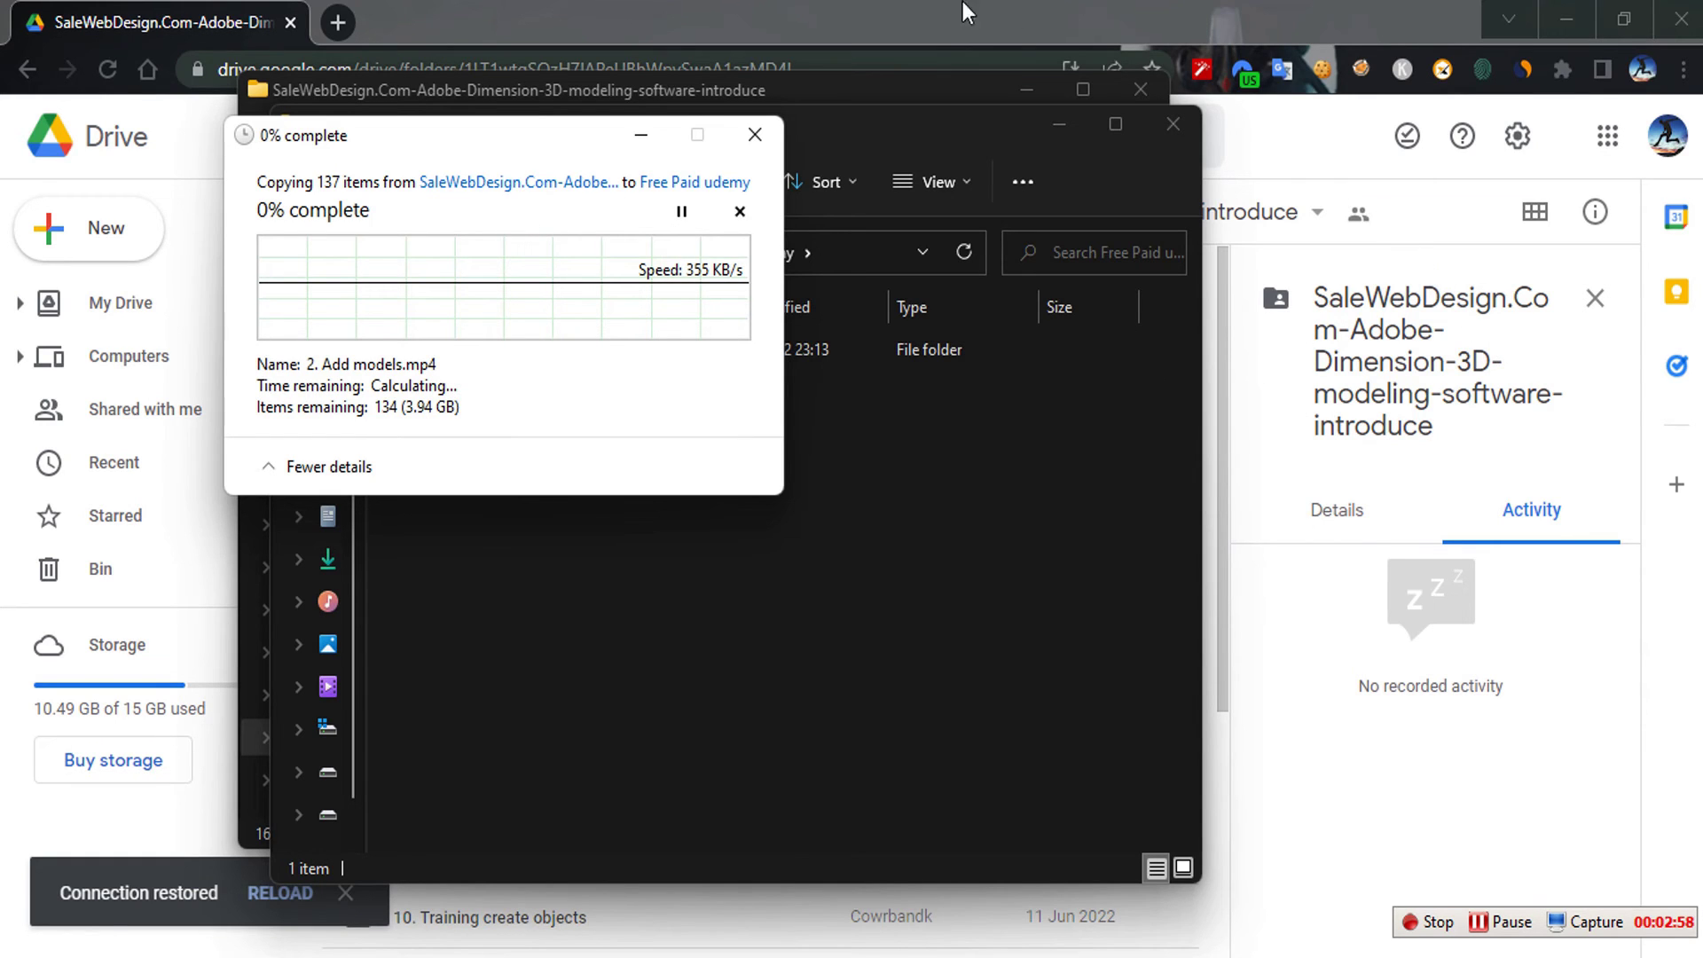
# - Place the Free Paid udemy window on the right and the copy progress dialog on the left
pyautogui.click(936, 11)
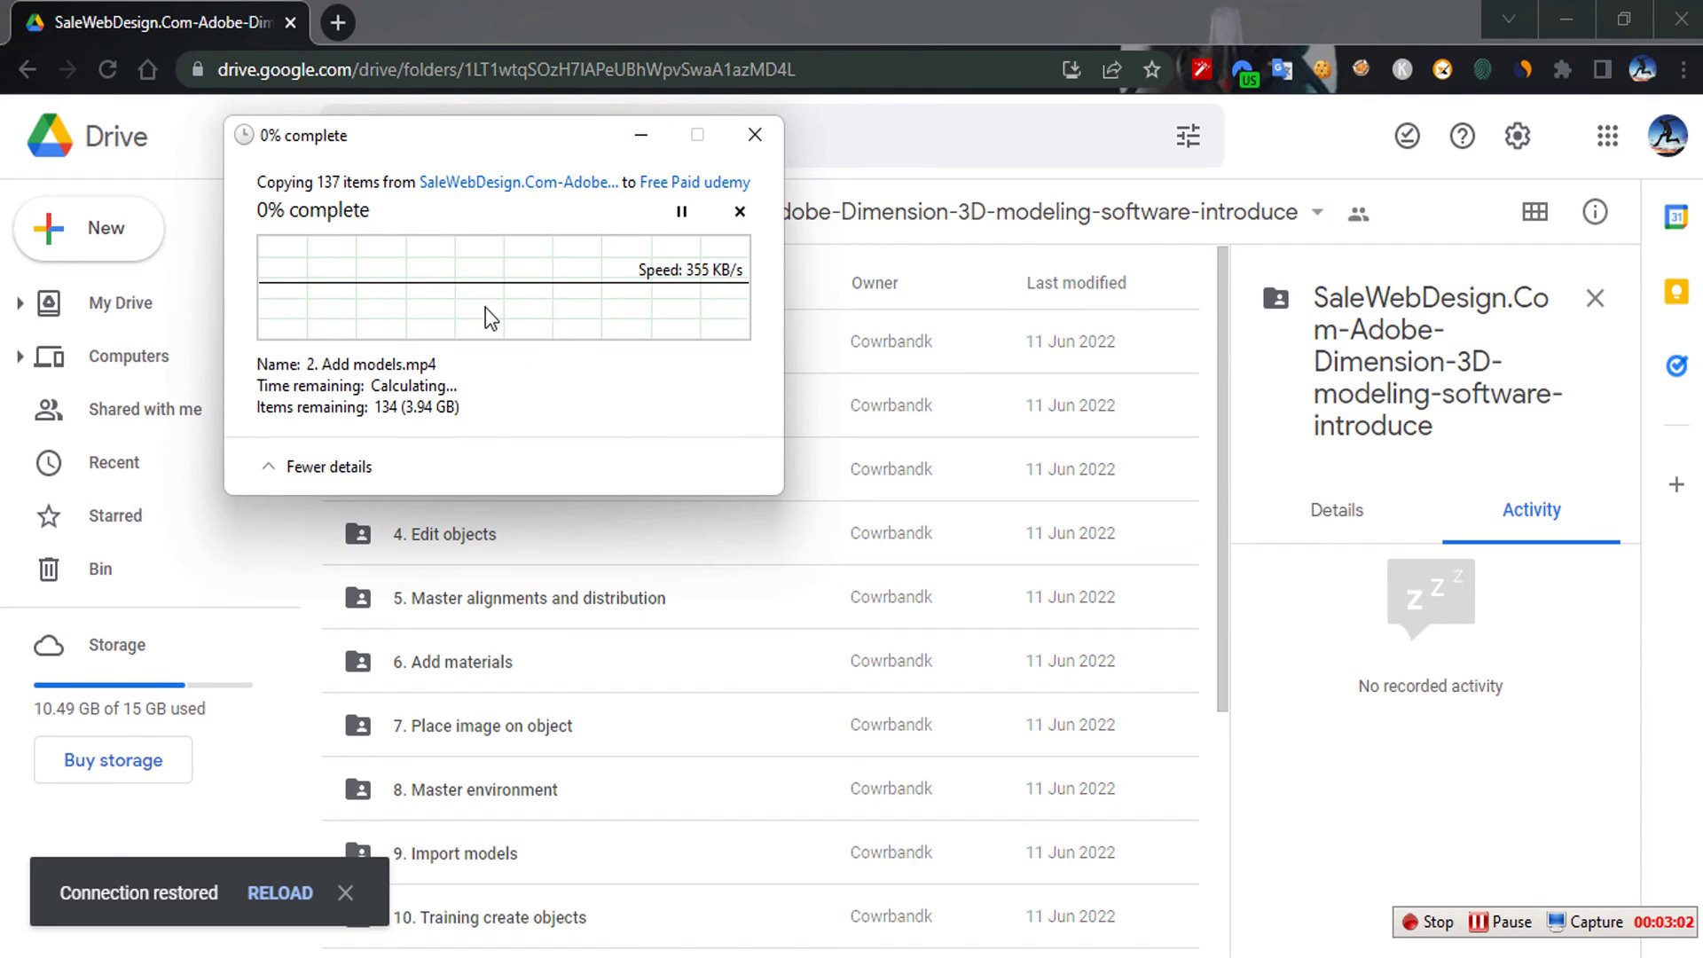
pyautogui.hotkey('alt', 'Tab')
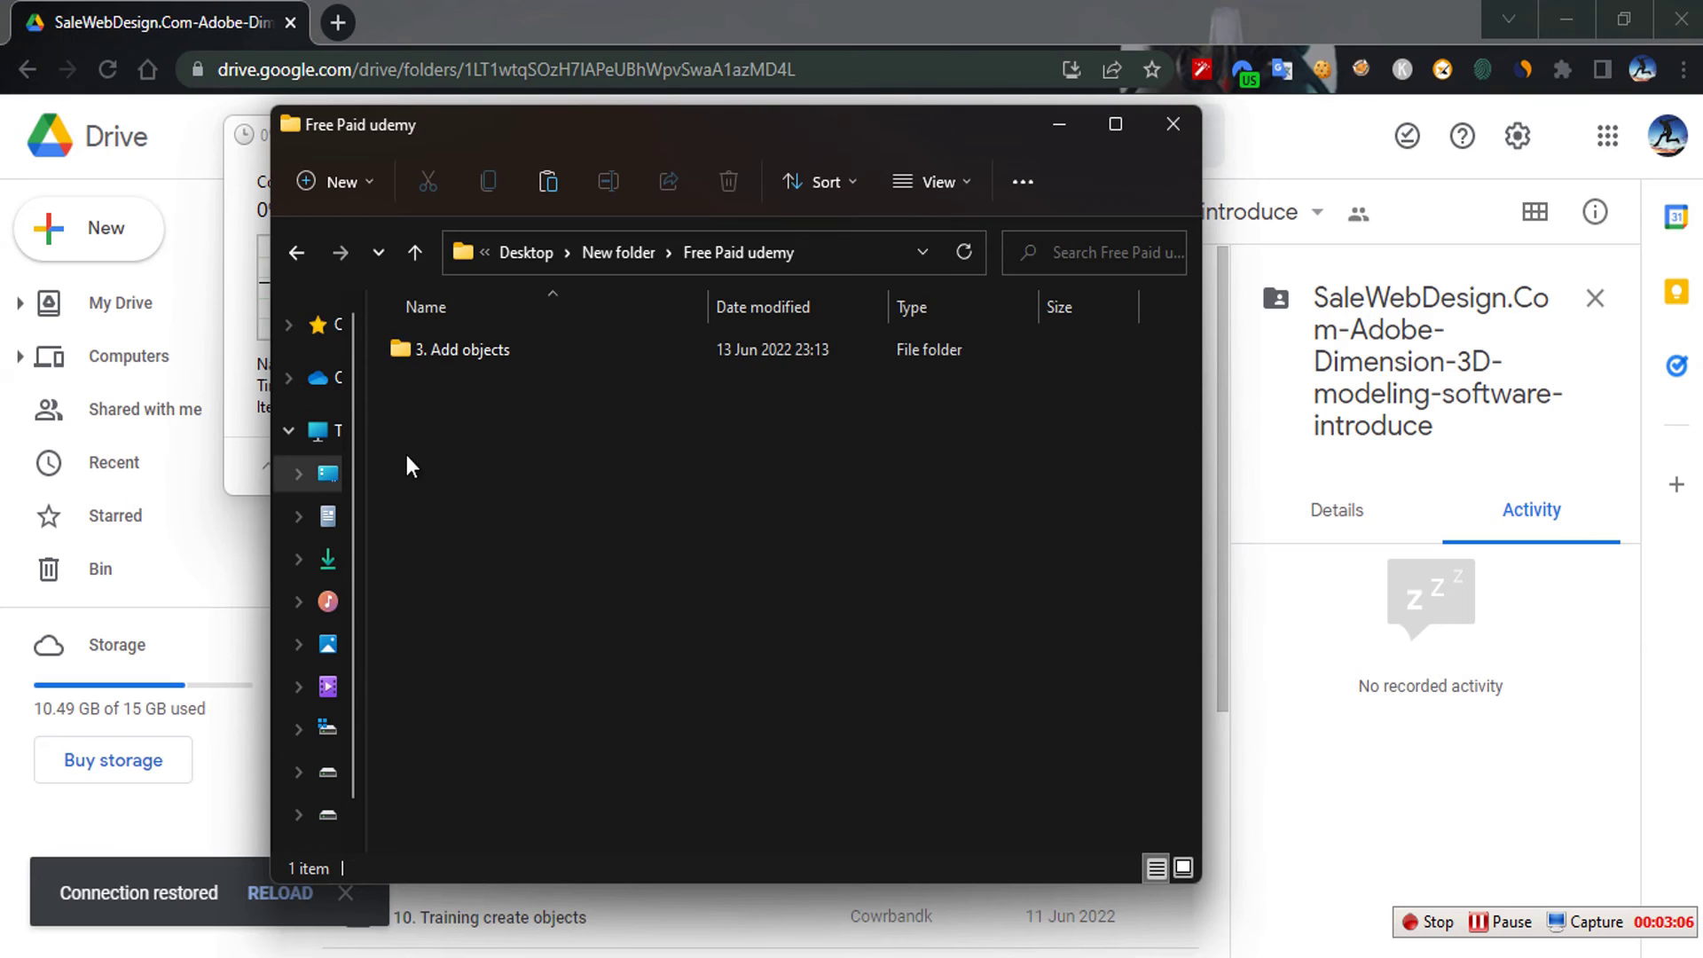
pyautogui.click(617, 138)
pyautogui.moveTo(627, 140); pyautogui.dragTo(1026, 180)
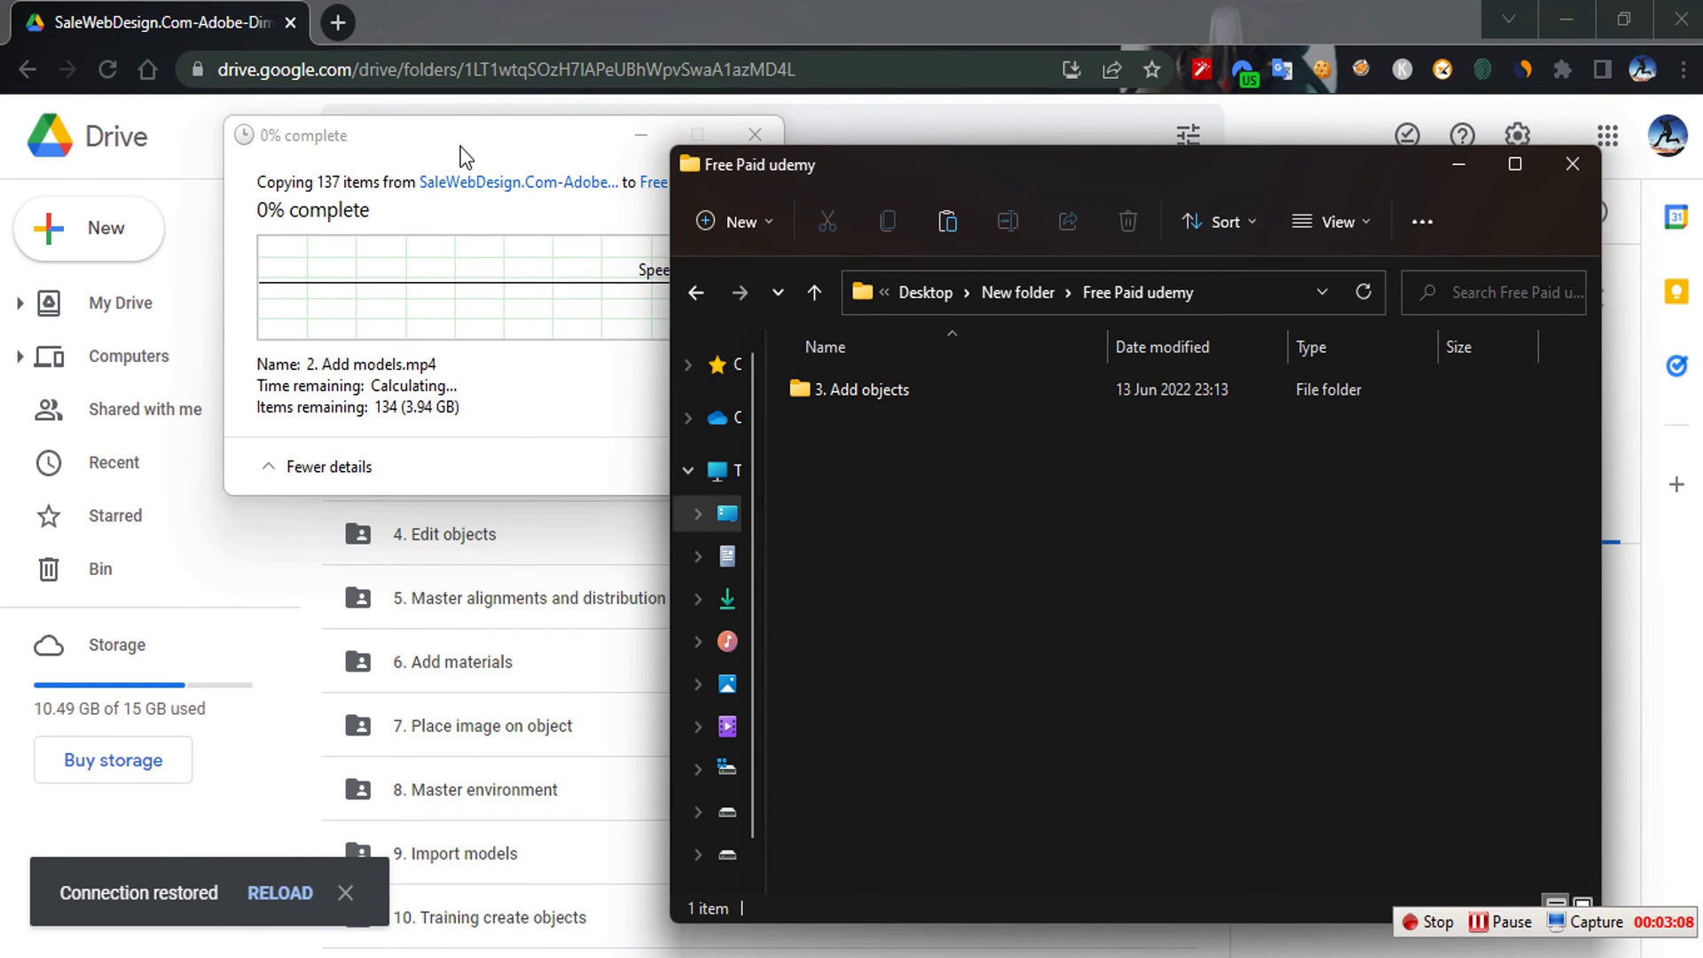
pyautogui.moveTo(474, 140); pyautogui.dragTo(318, 257)
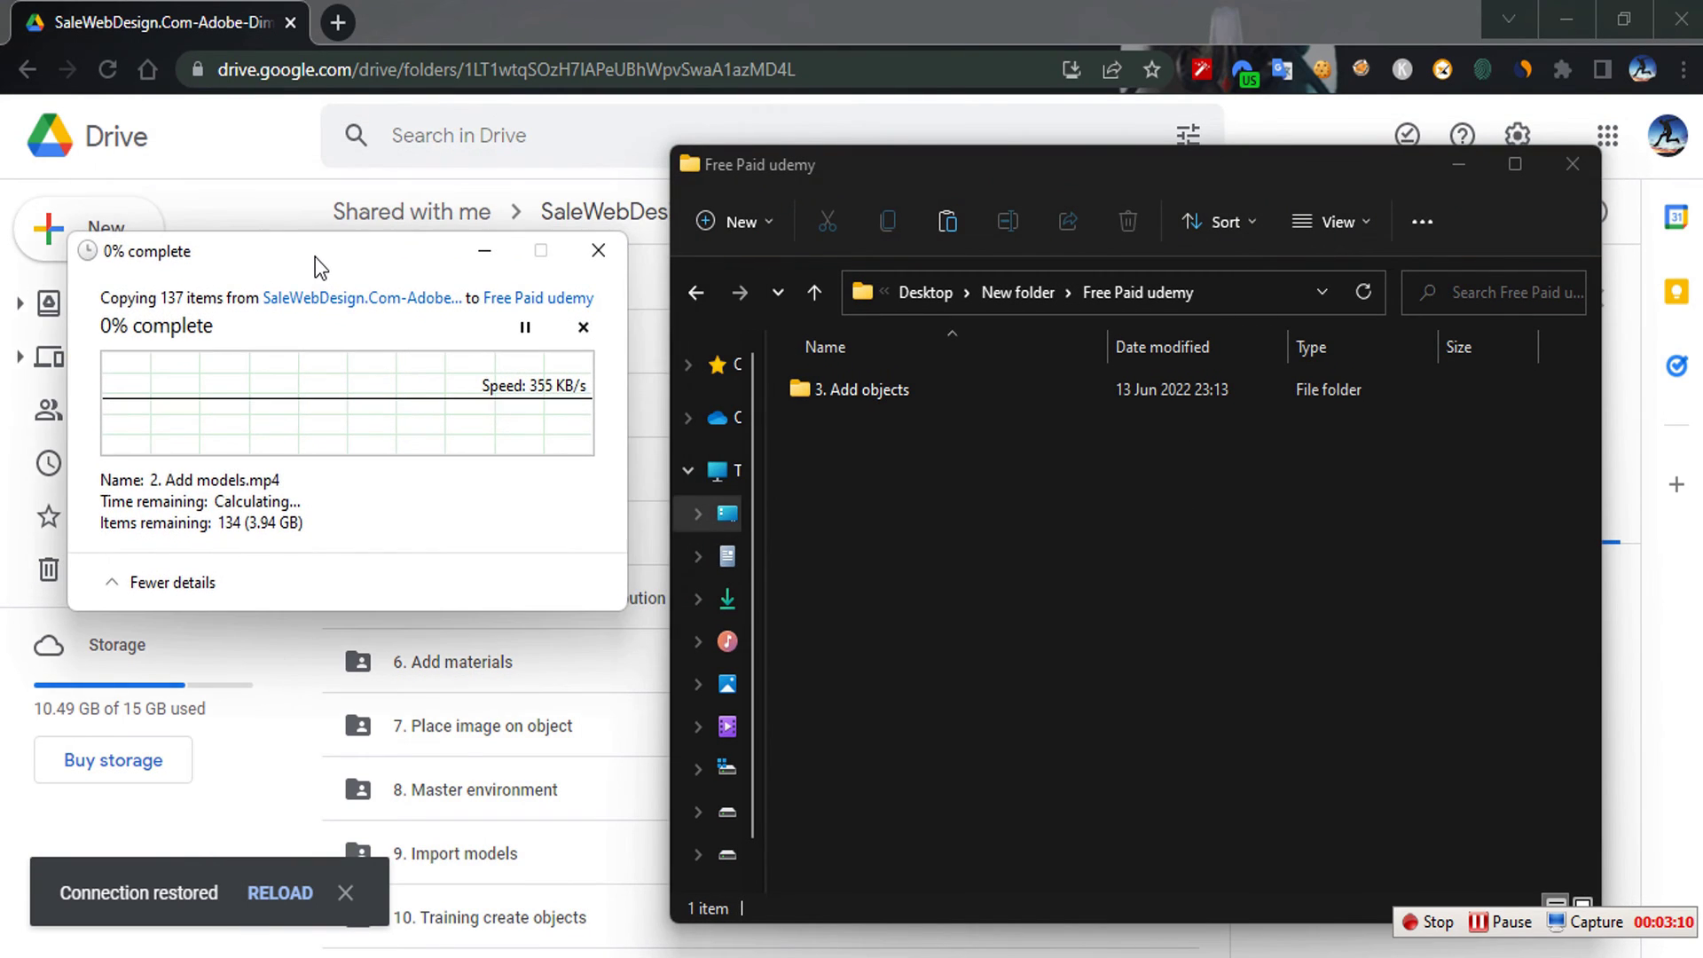